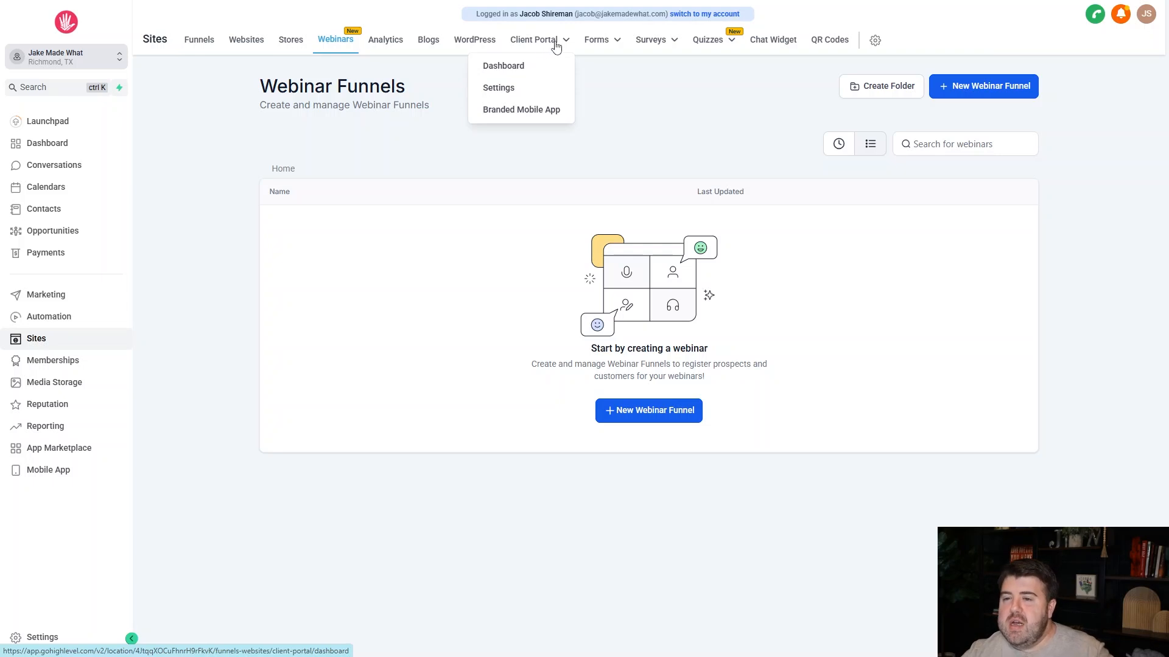
Start a new on-demand webinar funnel and name it "Pre-Recorded Webinar #1".
mouse_move(604, 45)
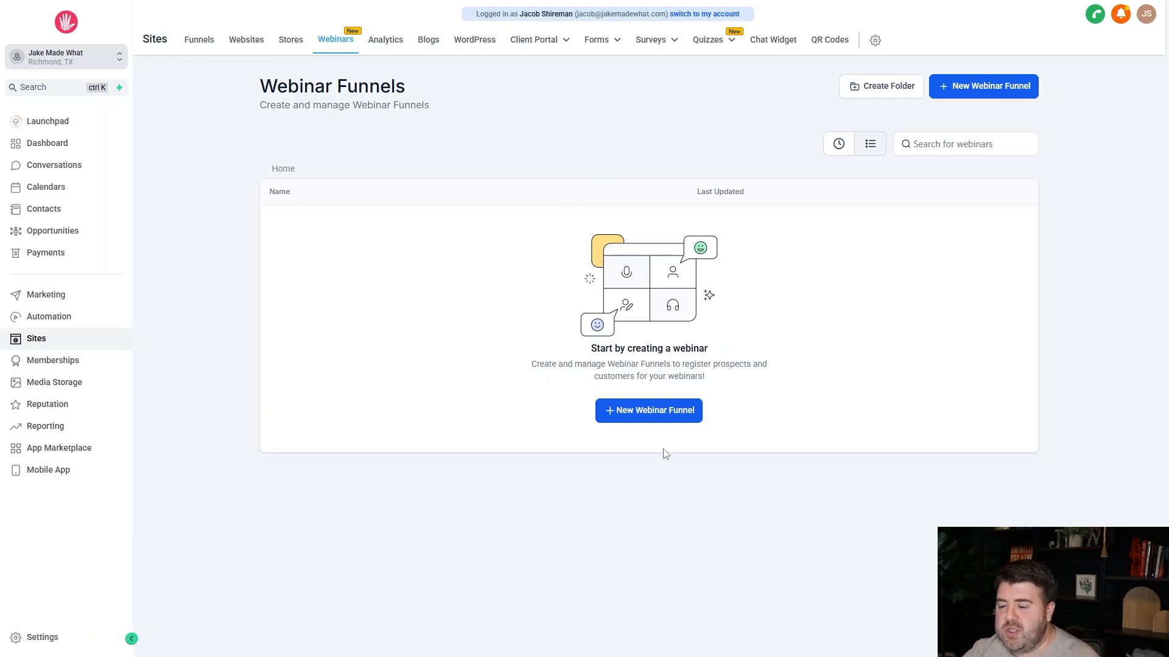
left_click(667, 420)
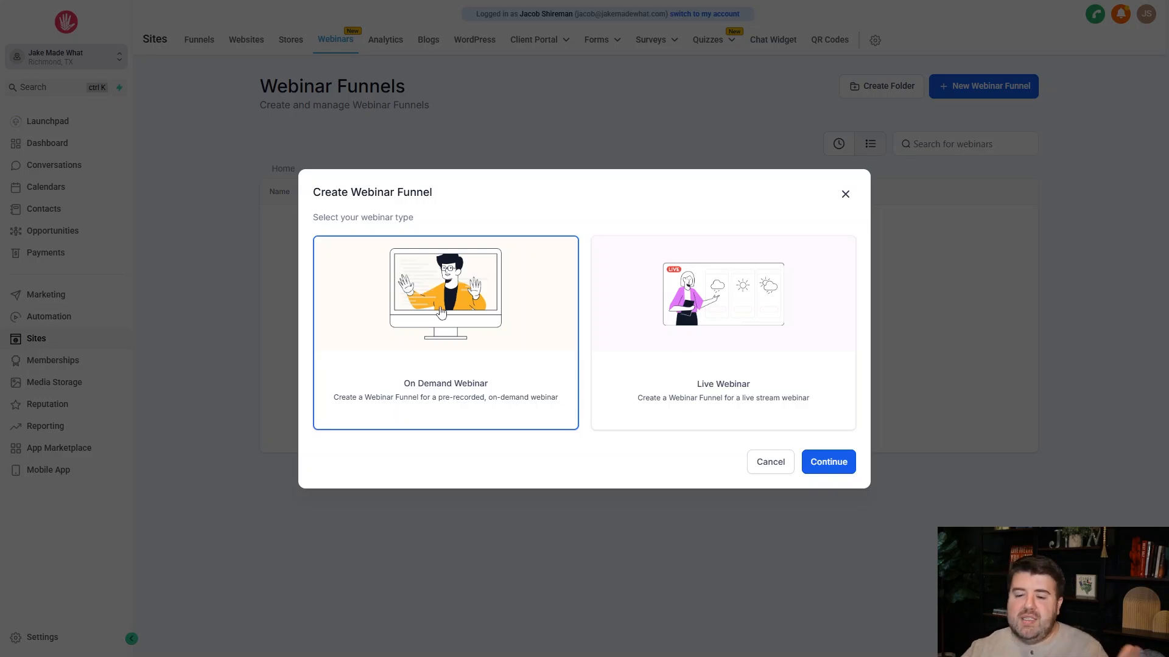
left_click(834, 471)
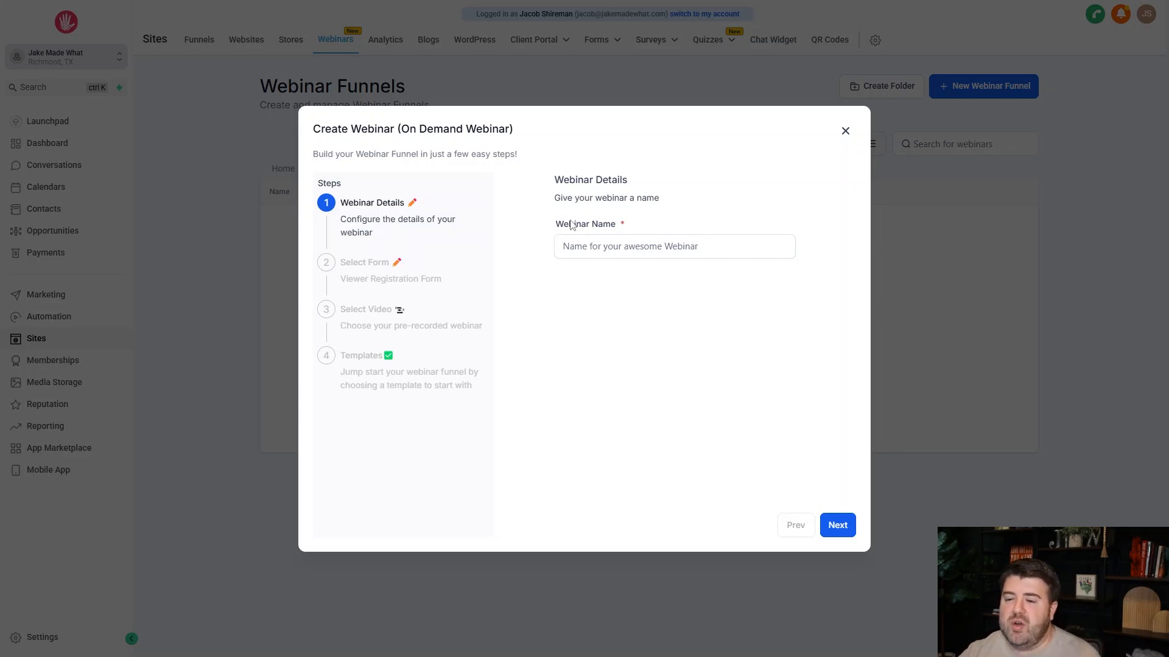
left_click(572, 246)
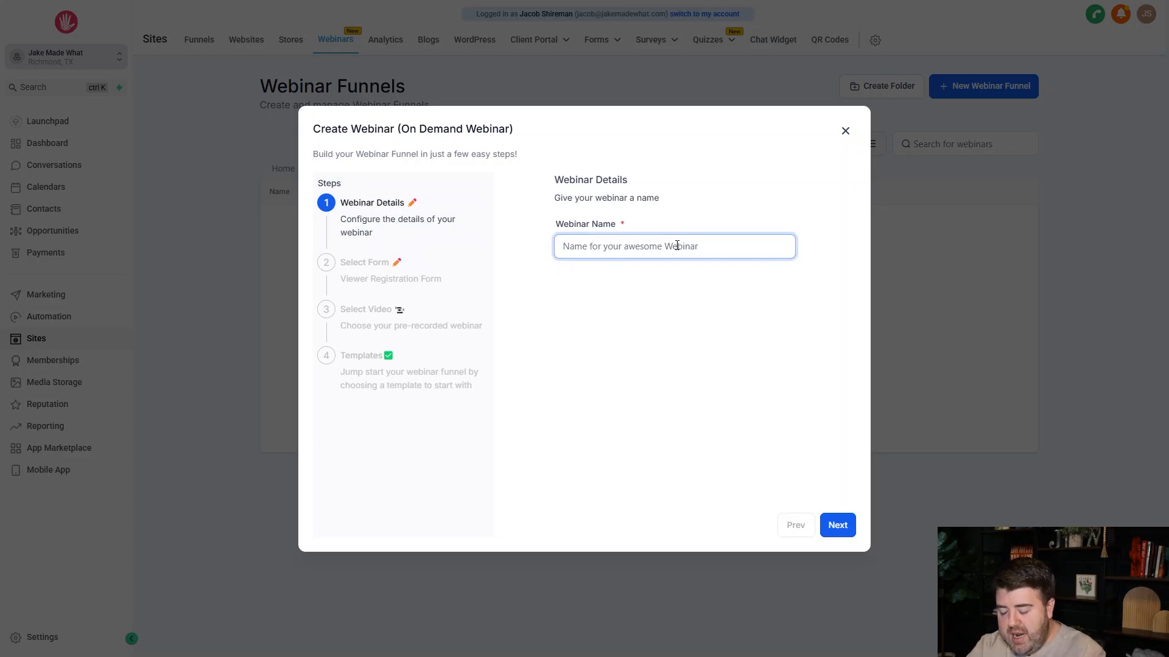
type("Pre-")
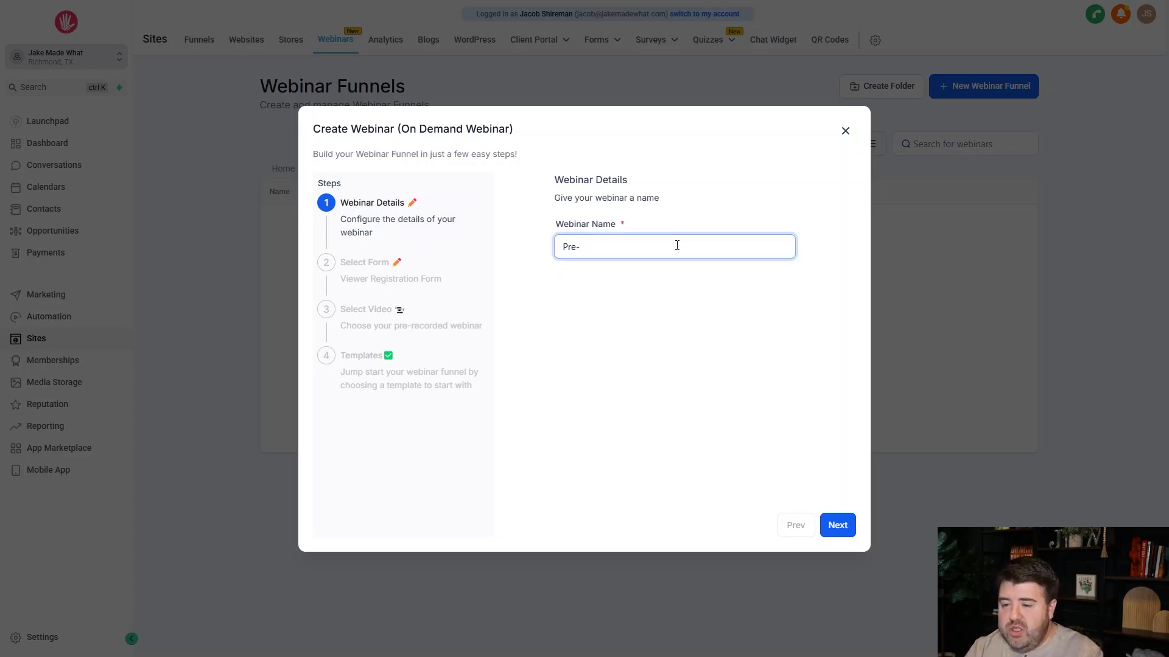
type("Recorded")
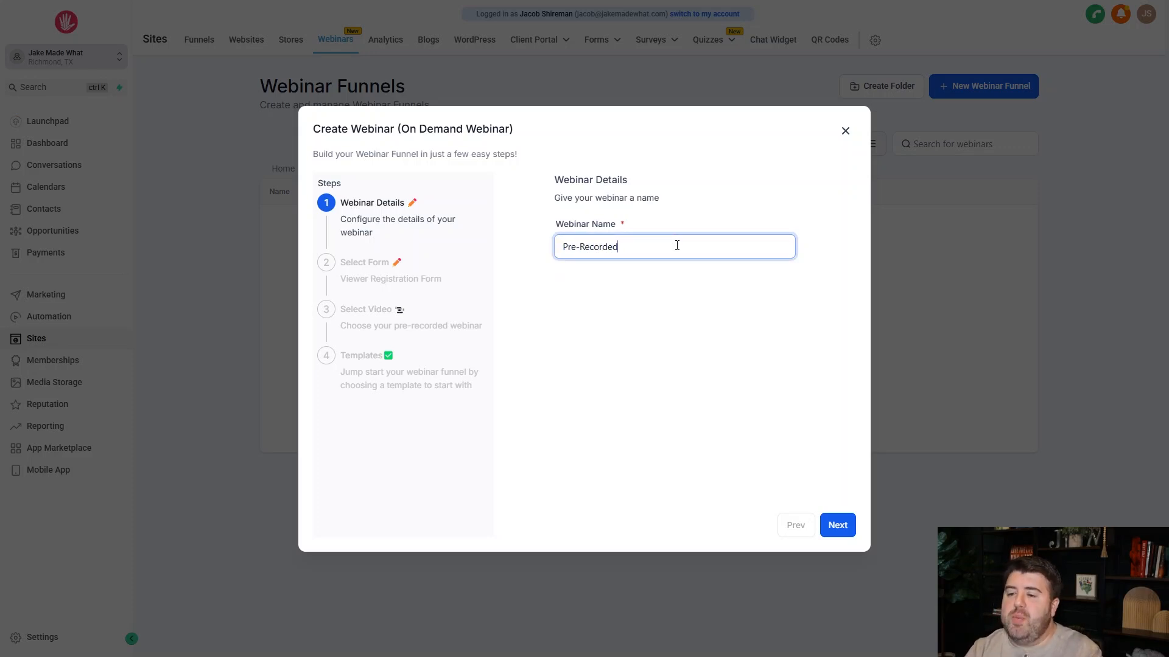
type(" Webinar")
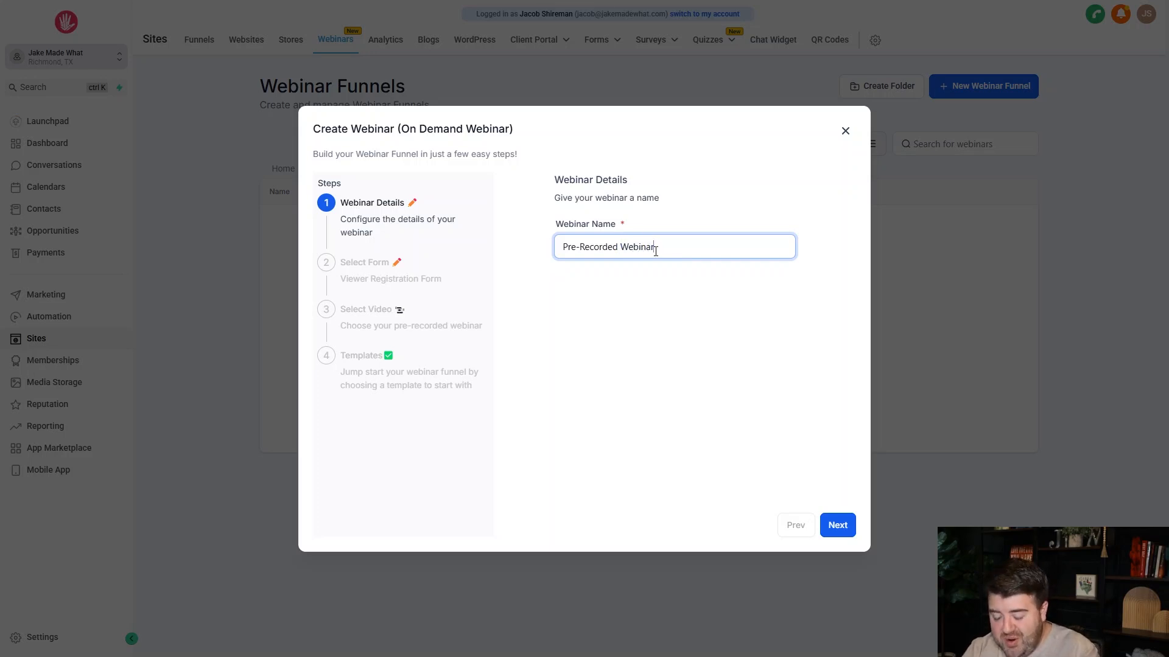
type(" #1")
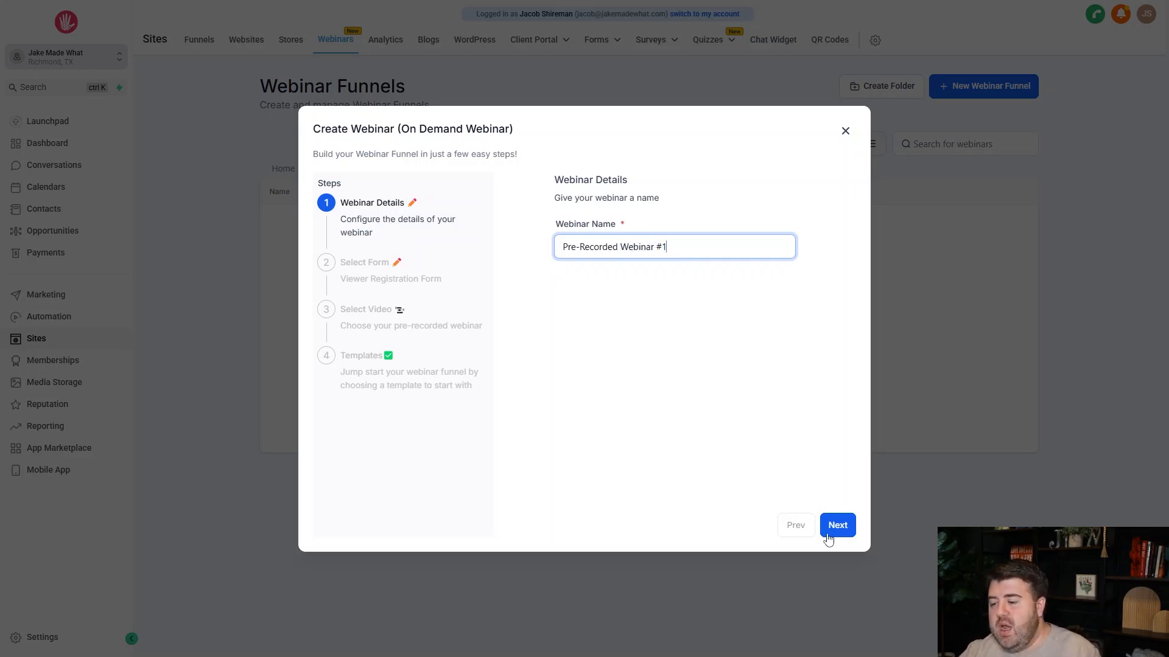
left_click(829, 527)
Choose the Newsletter Sign Up form for webinar registration and continue to the video selection.
left_click(656, 261)
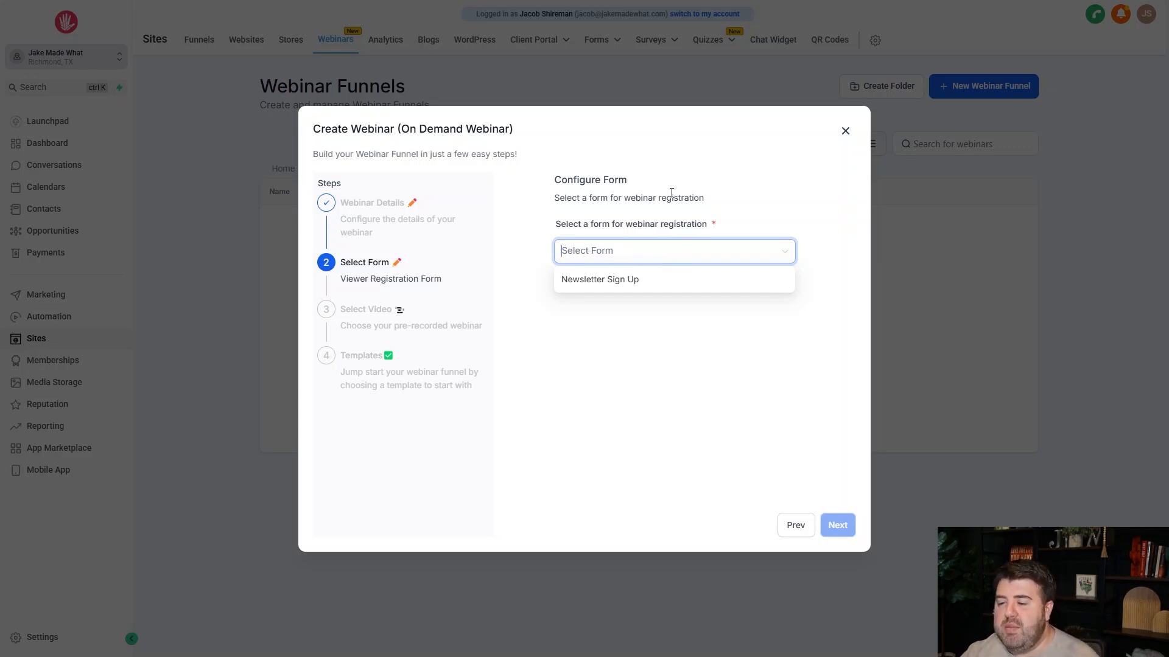
left_click(614, 283)
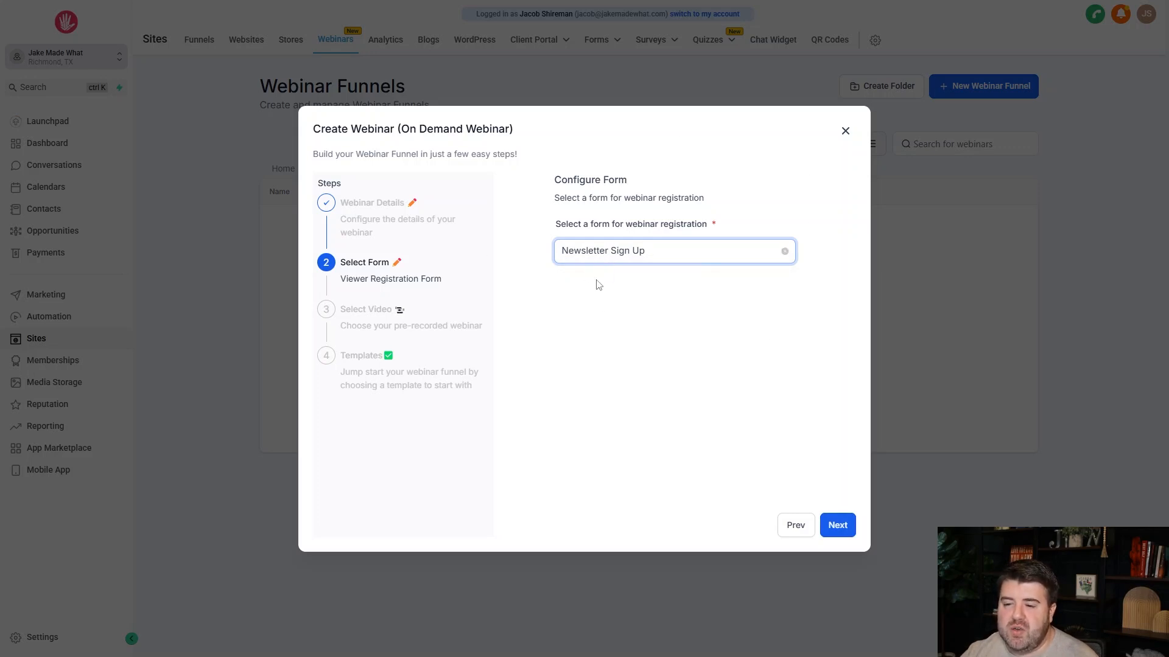
left_click(833, 525)
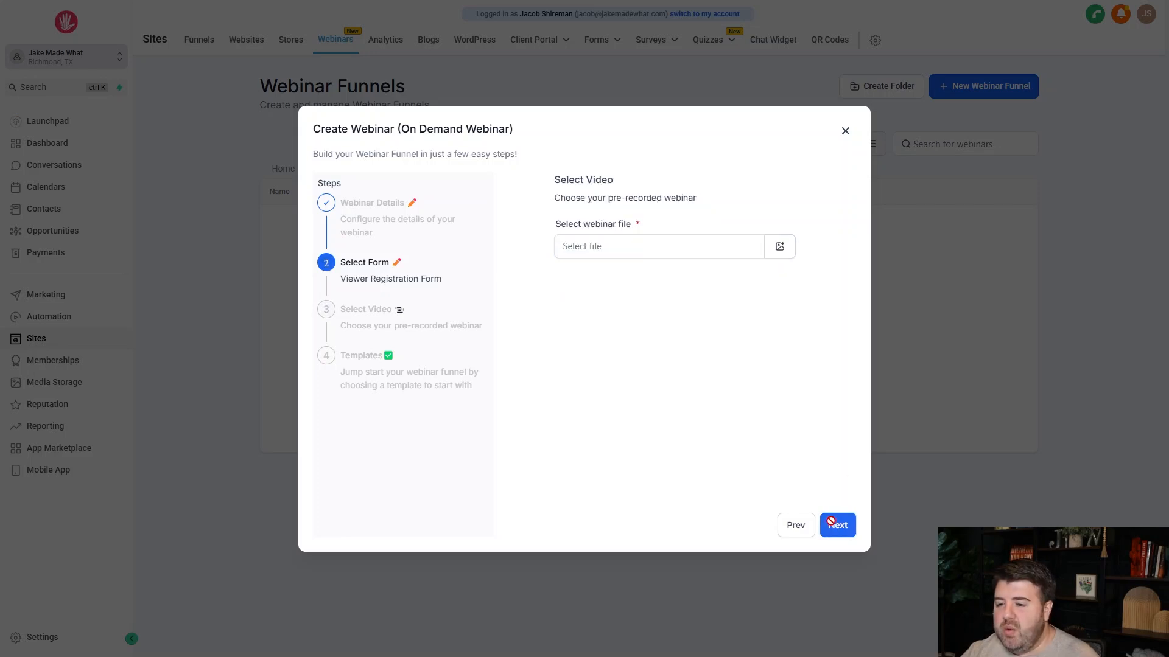
Use ghl management clip 1.mp4 as the webinar file and create the funnel from the Financial Planning template.
left_click(780, 248)
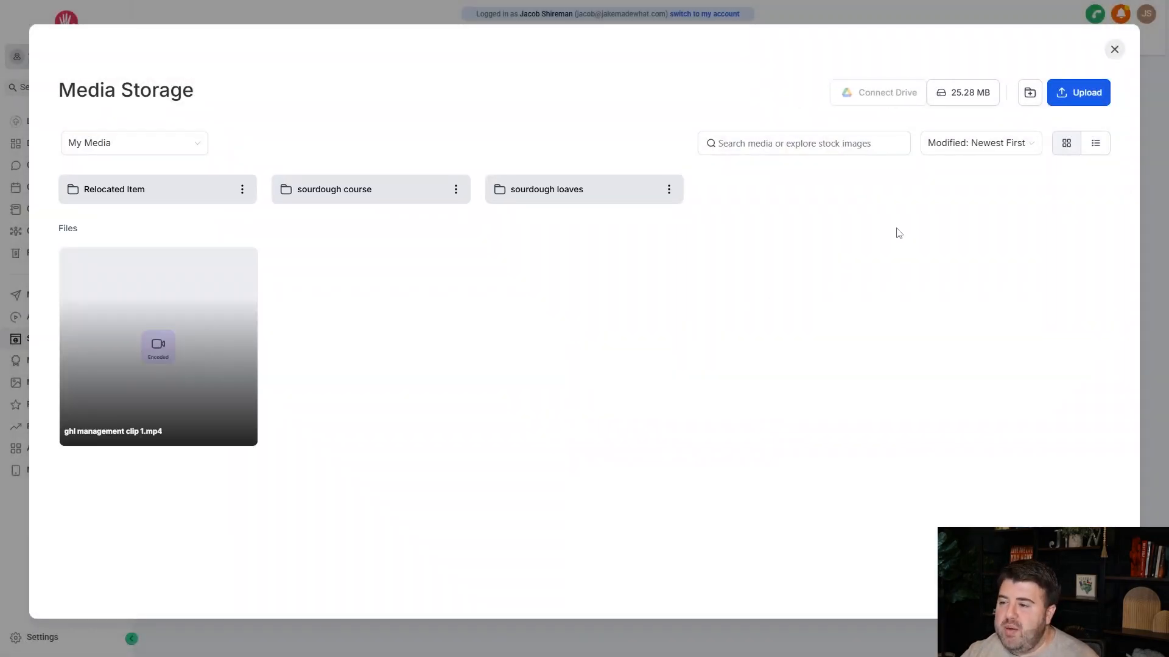
left_click(188, 353)
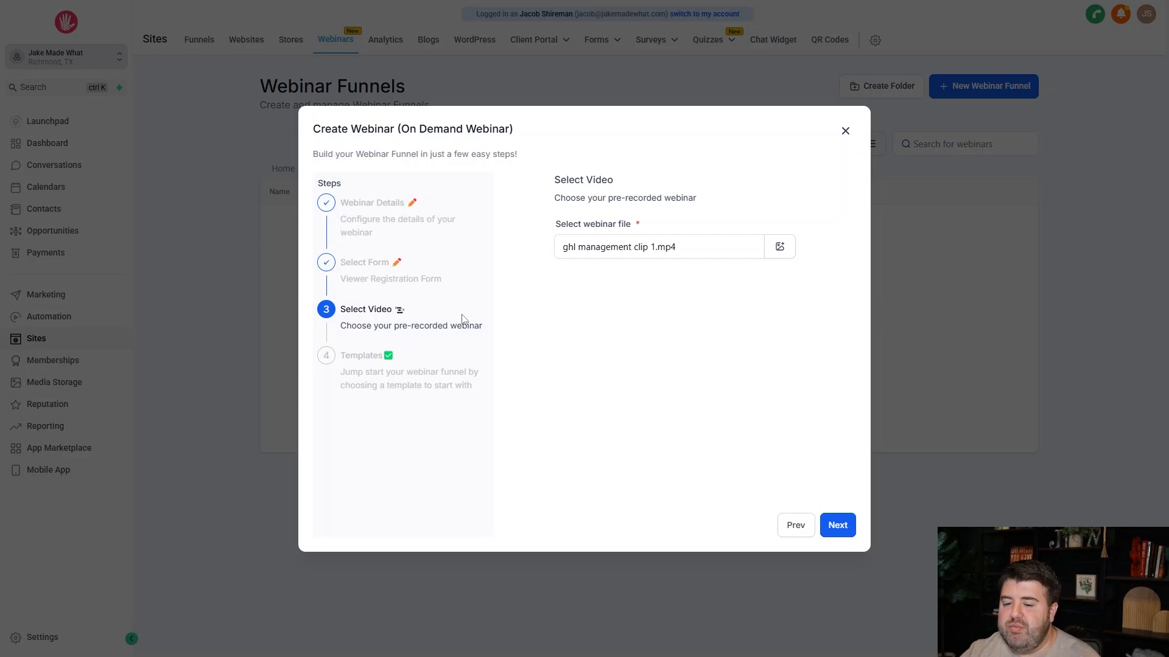
left_click(851, 529)
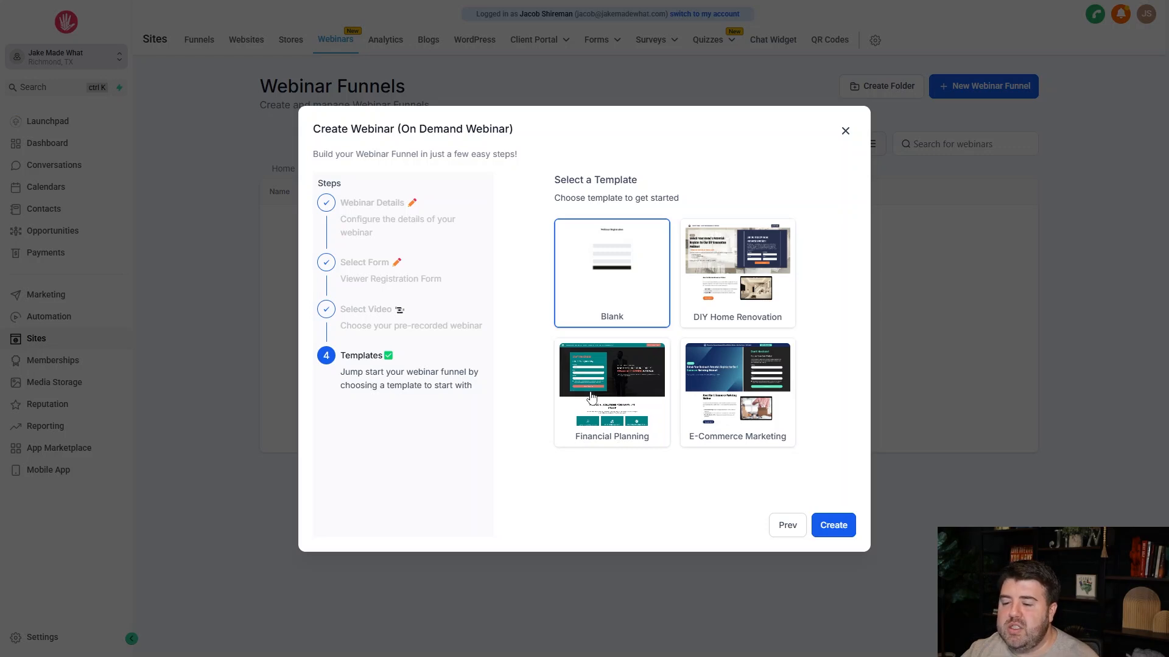
left_click(635, 387)
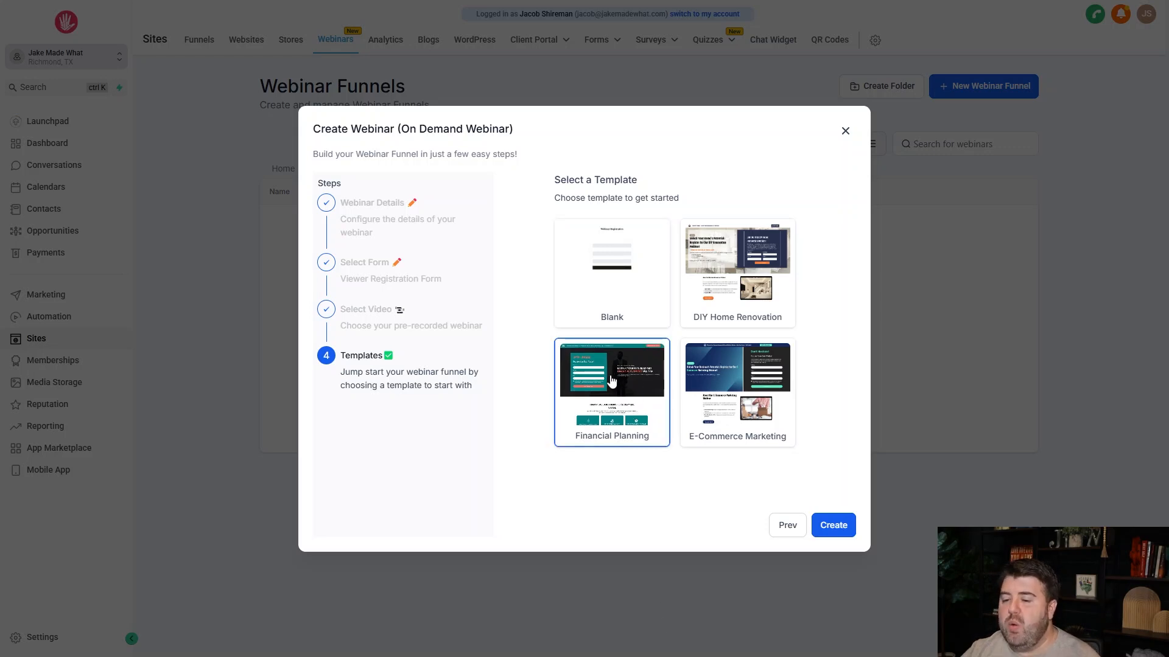
left_click(831, 526)
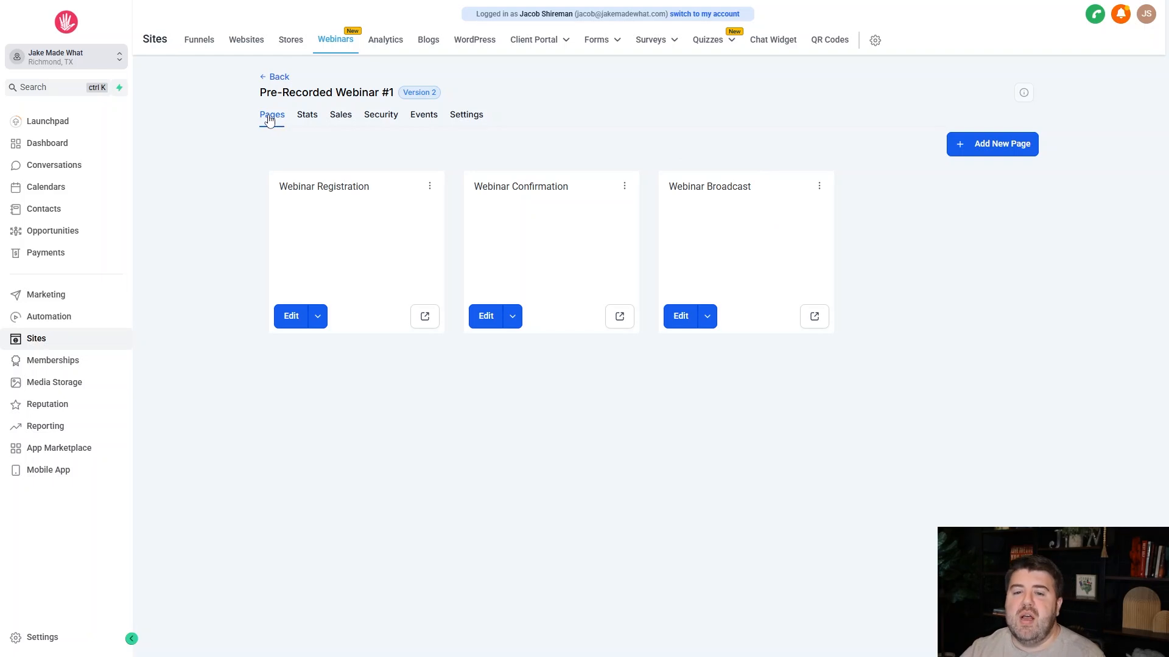
Look through the webinar funnel's stats, sales, security headers and tracking events.
left_click(305, 122)
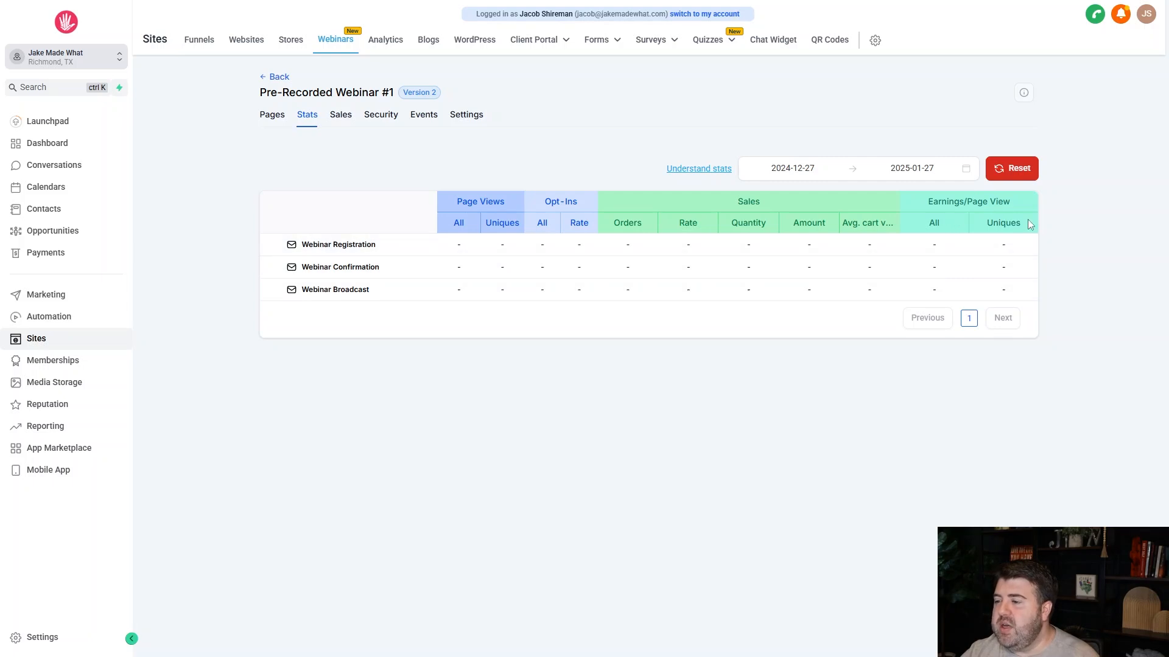
left_click(333, 122)
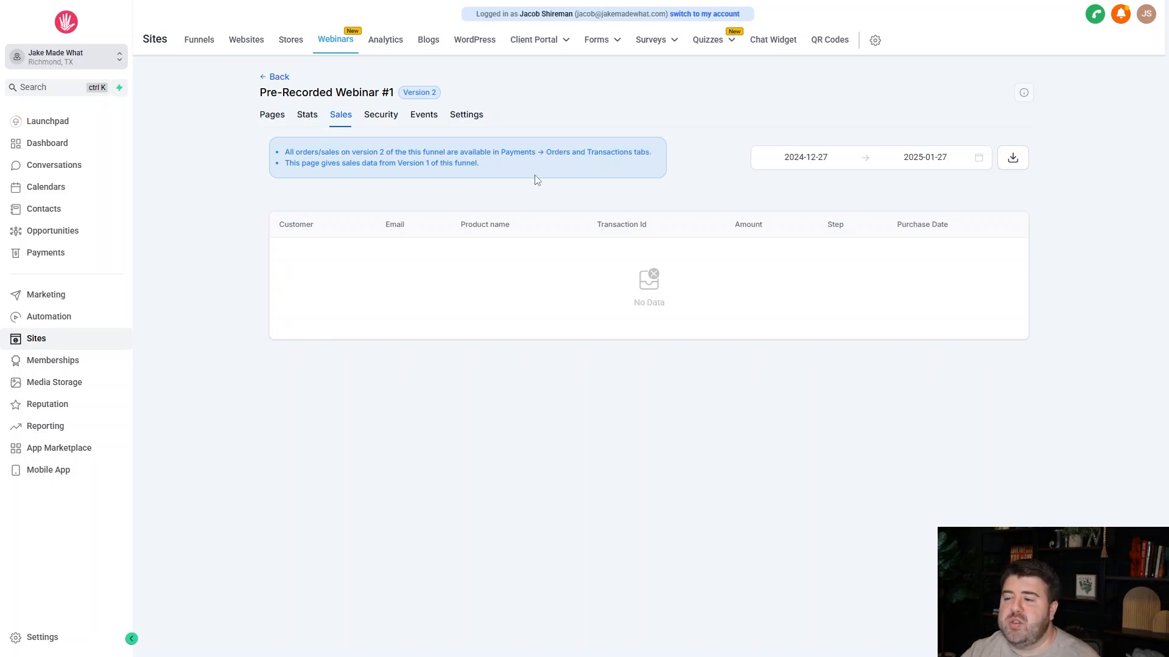
left_click(382, 118)
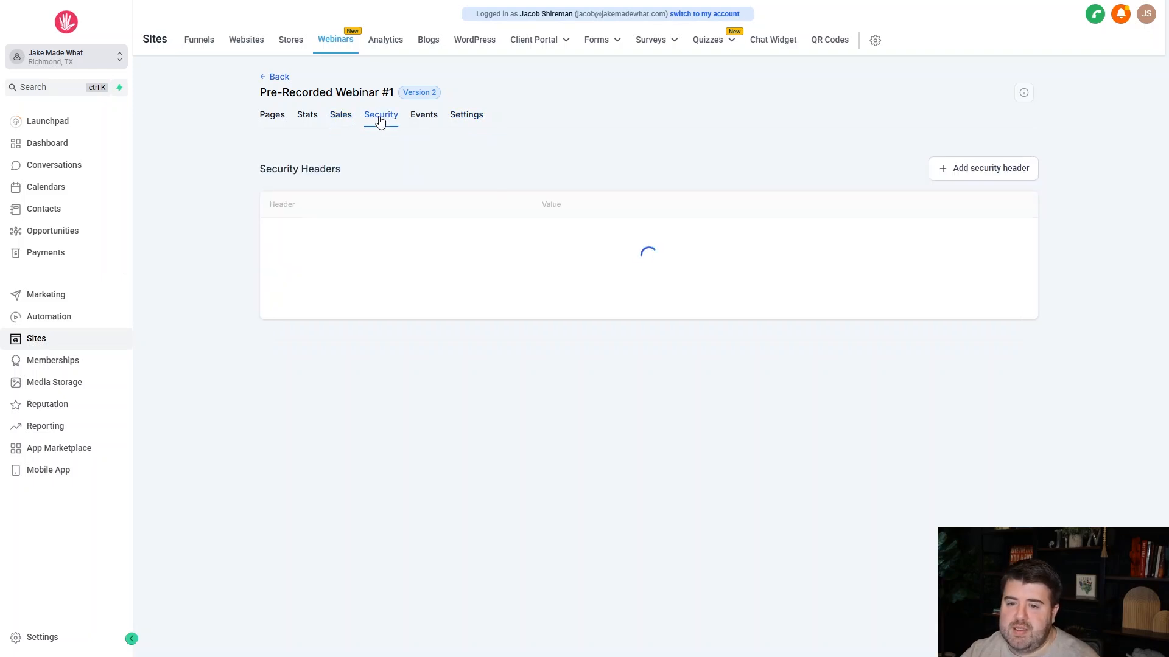
left_click(425, 124)
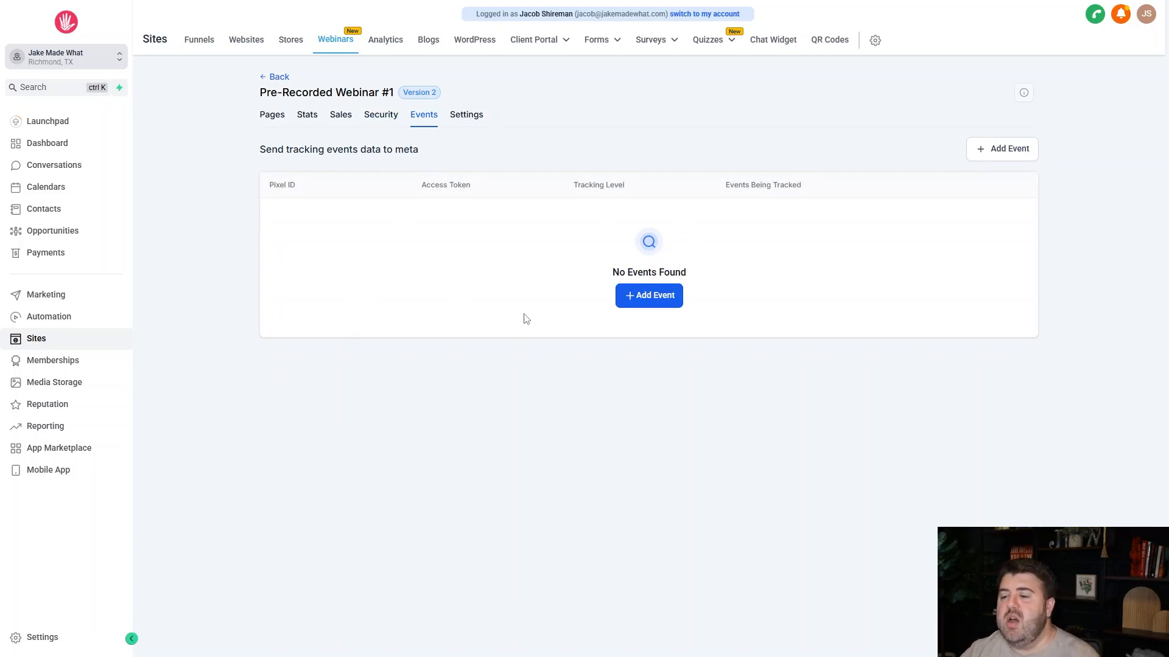
Examine the webinar funnel's settings, including its name, path, available domains, head and body tracking codes and chat widget.
left_click(461, 115)
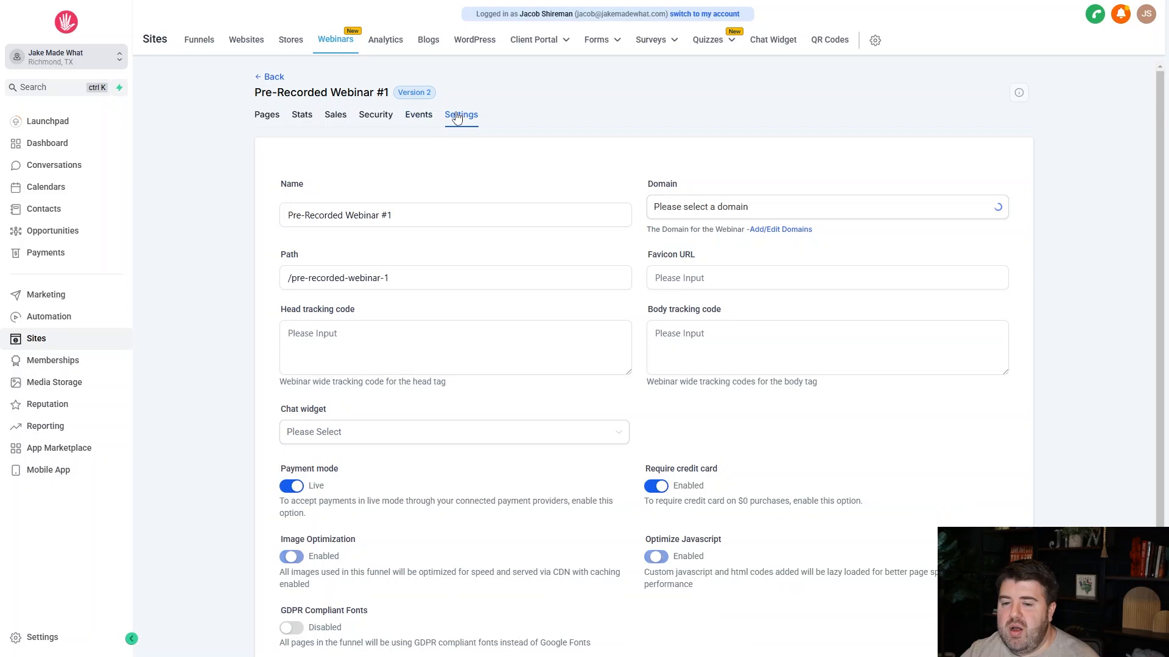
scroll(510, 182, "down", 2)
left_click(439, 95)
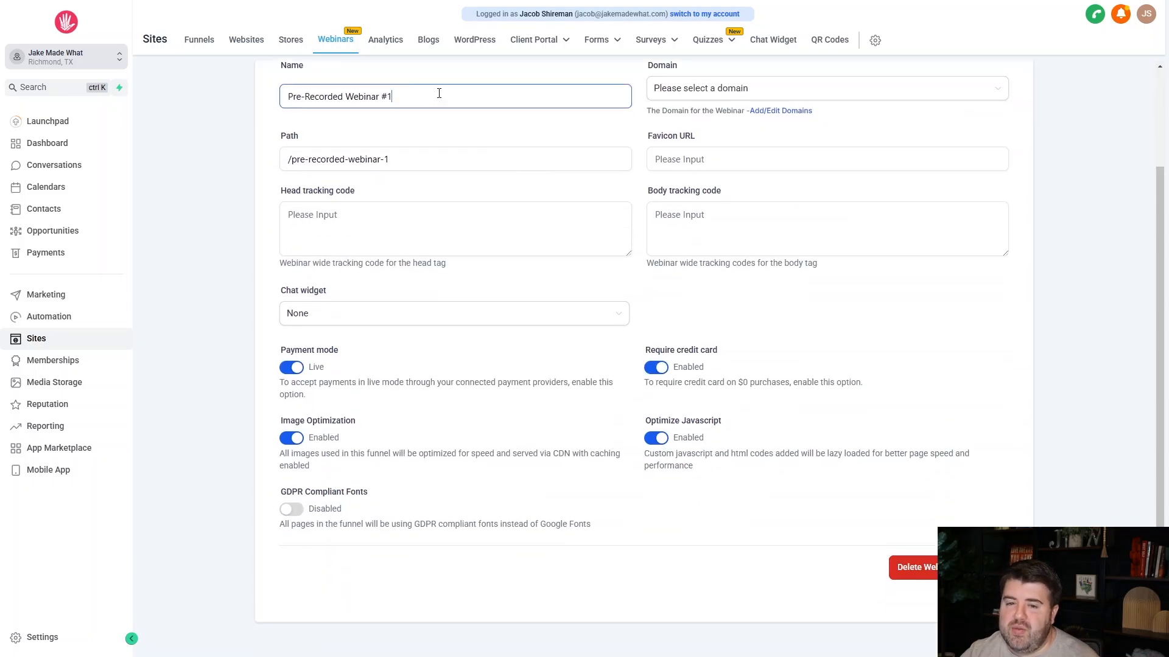
left_click(431, 158)
left_click(704, 89)
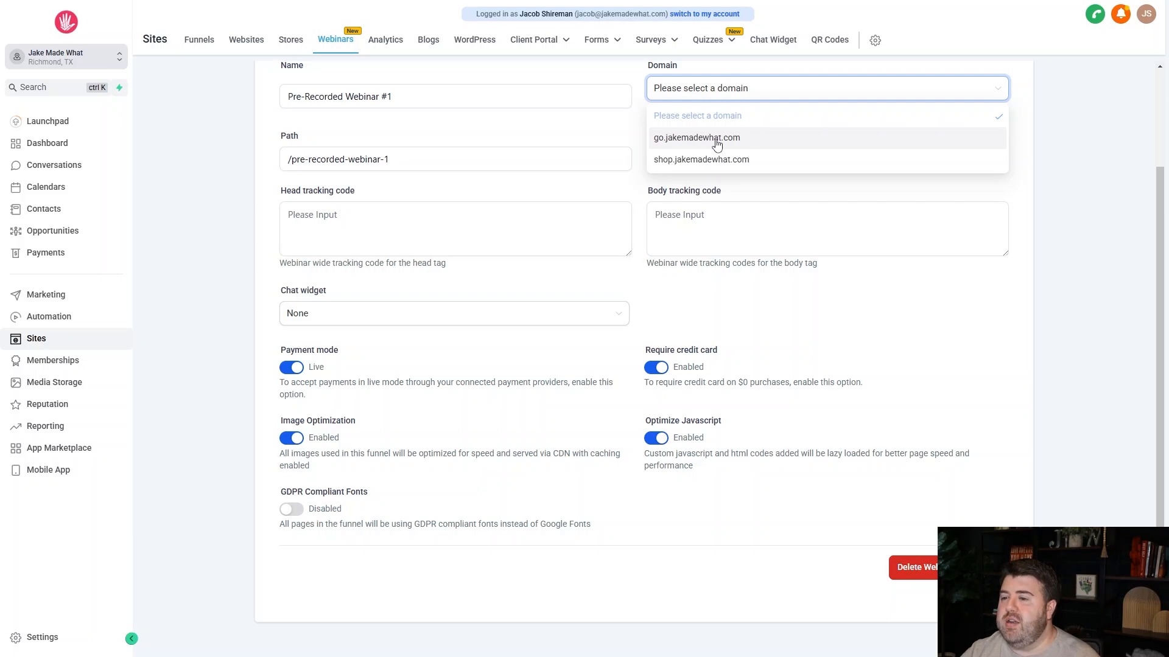
left_click(579, 138)
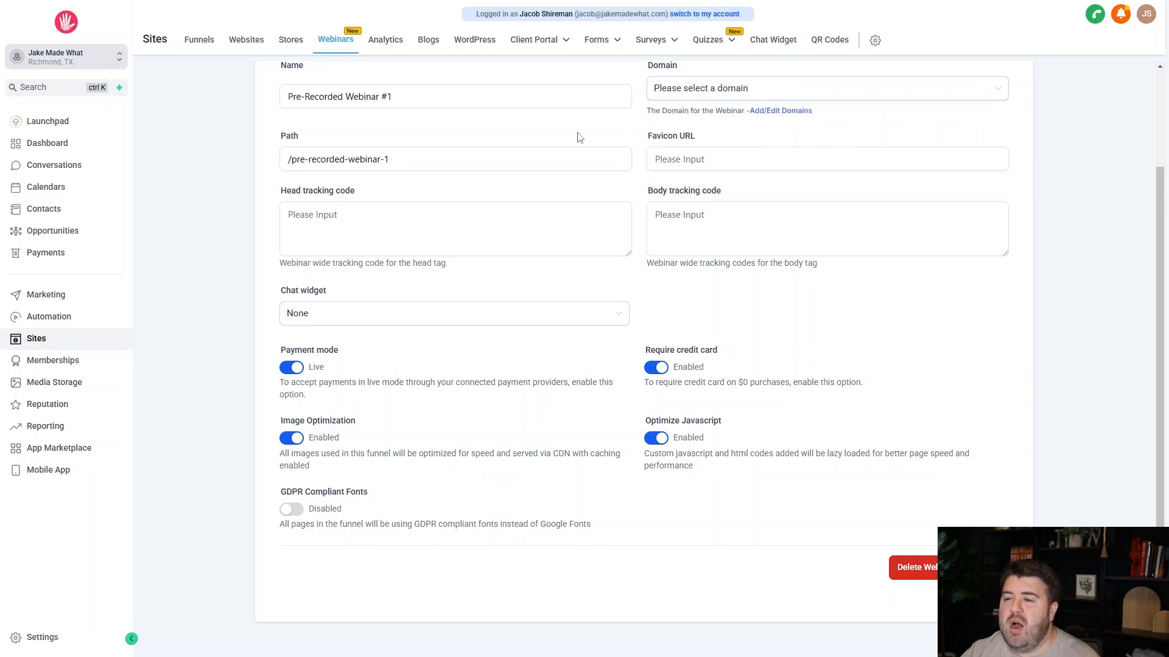
left_click(385, 233)
left_click(723, 224)
left_click(620, 312)
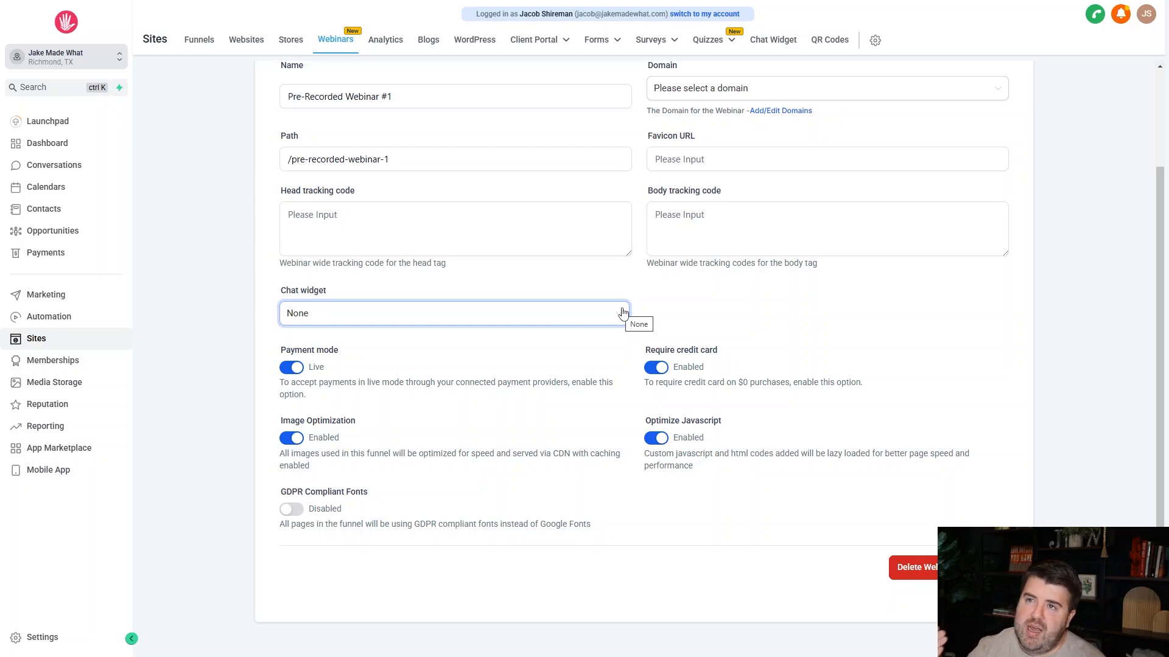
left_click(540, 342)
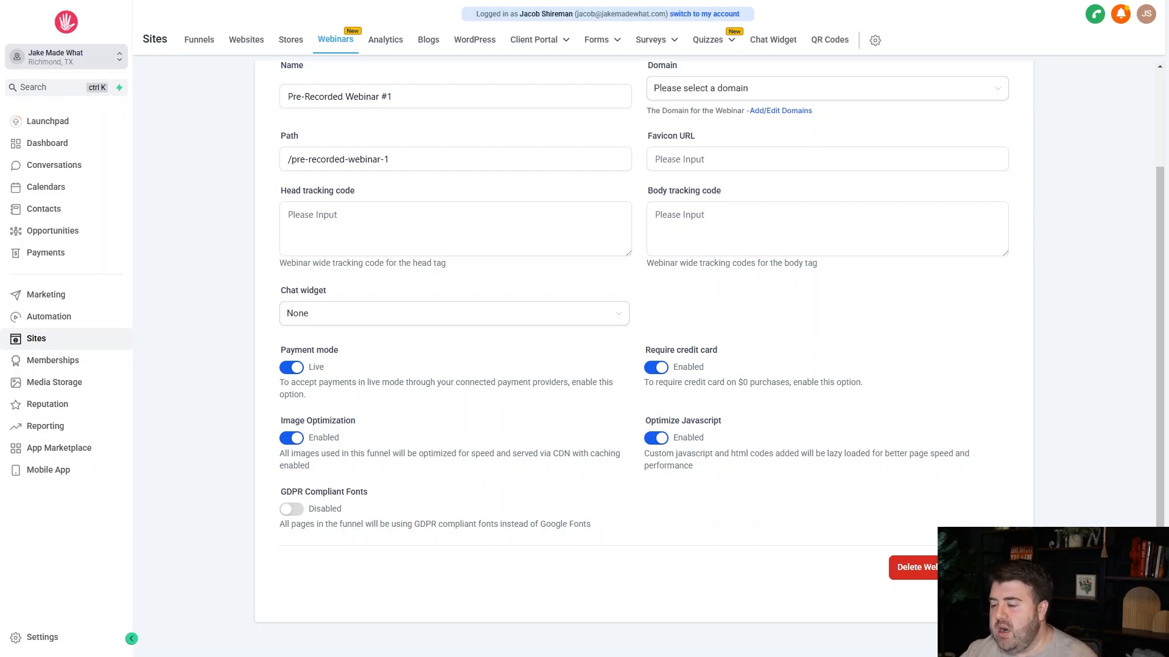
Set the webinar funnel's domain to go.jakemadewhat.com and save the settings.
scroll(800, 357, "up", 3)
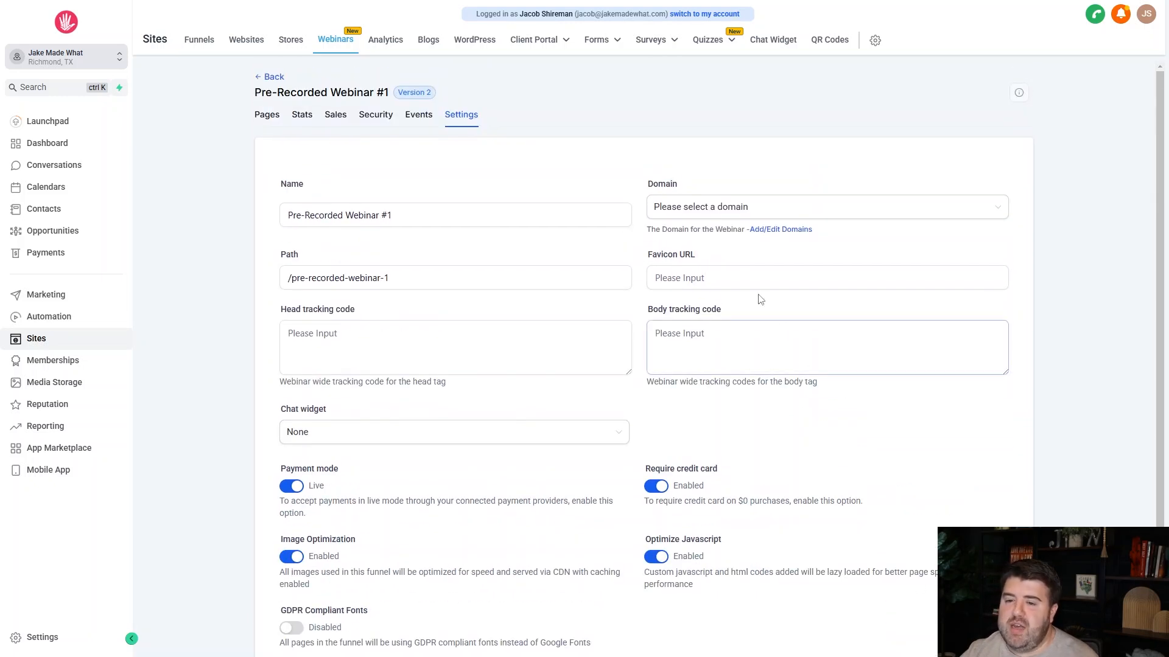
left_click(699, 210)
left_click(684, 257)
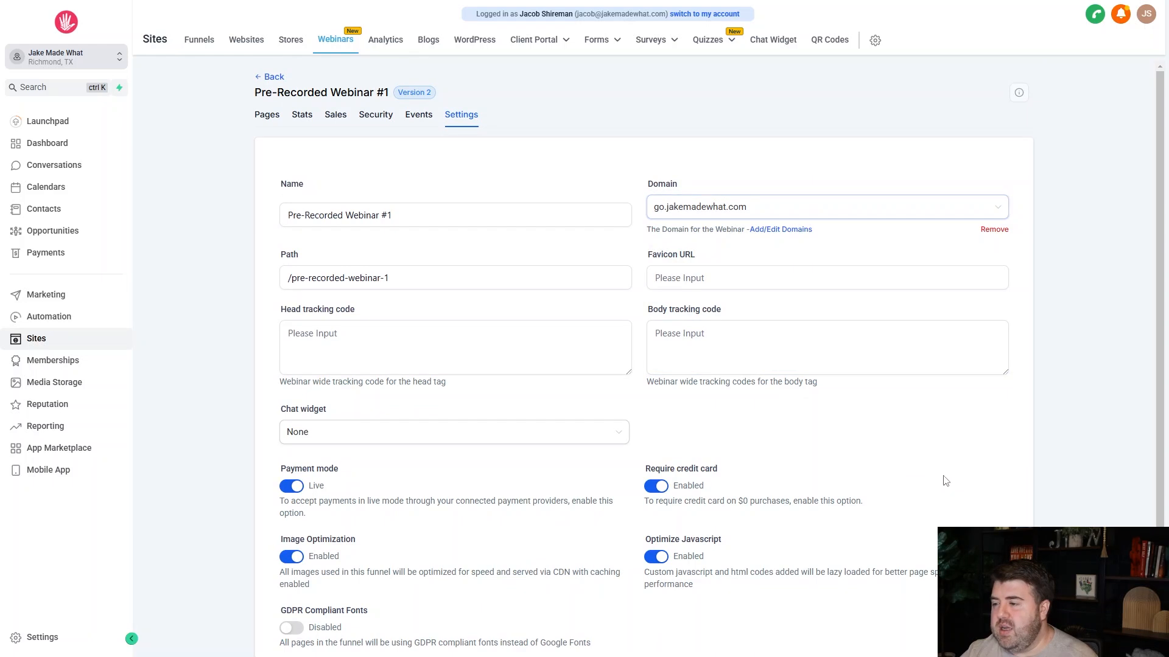
scroll(946, 478, "down", 2)
left_click(990, 568)
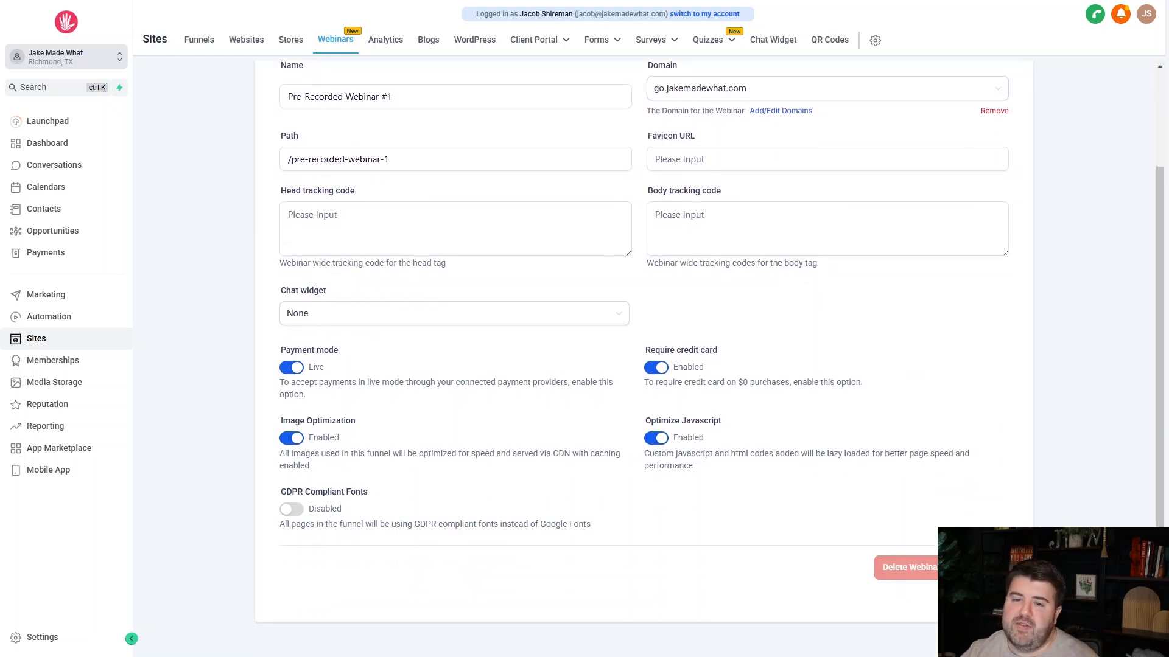
Return to the funnel's pages and open the Webinar Registration page for editing in a new tab.
left_click(387, 215)
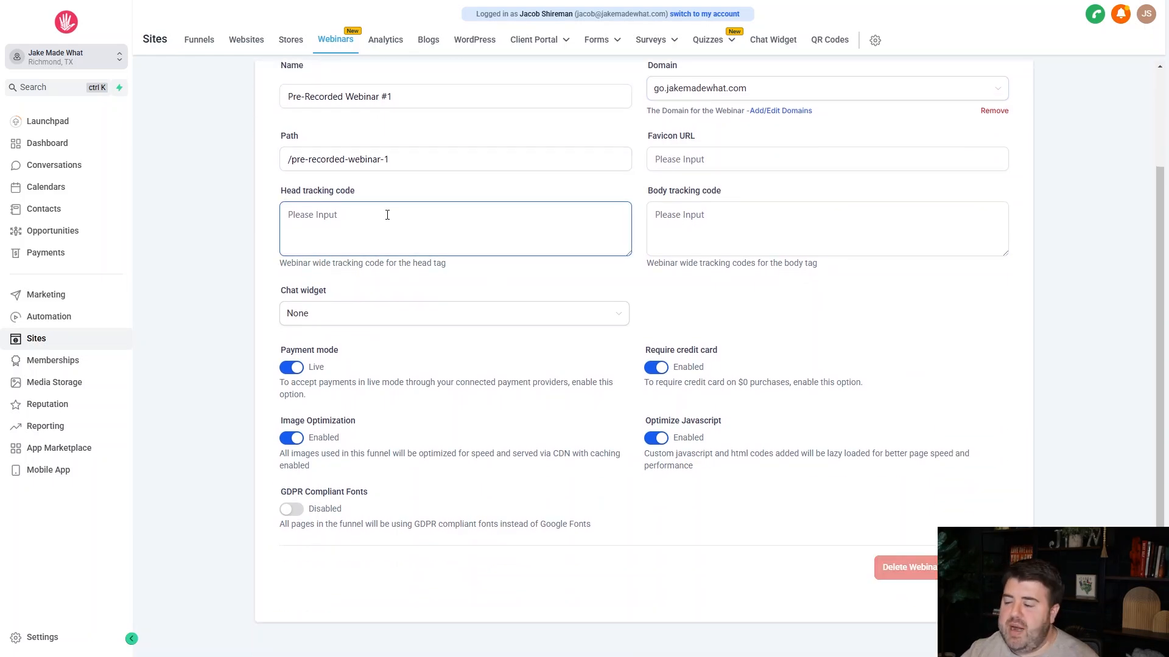
scroll(617, 376, "up", 2)
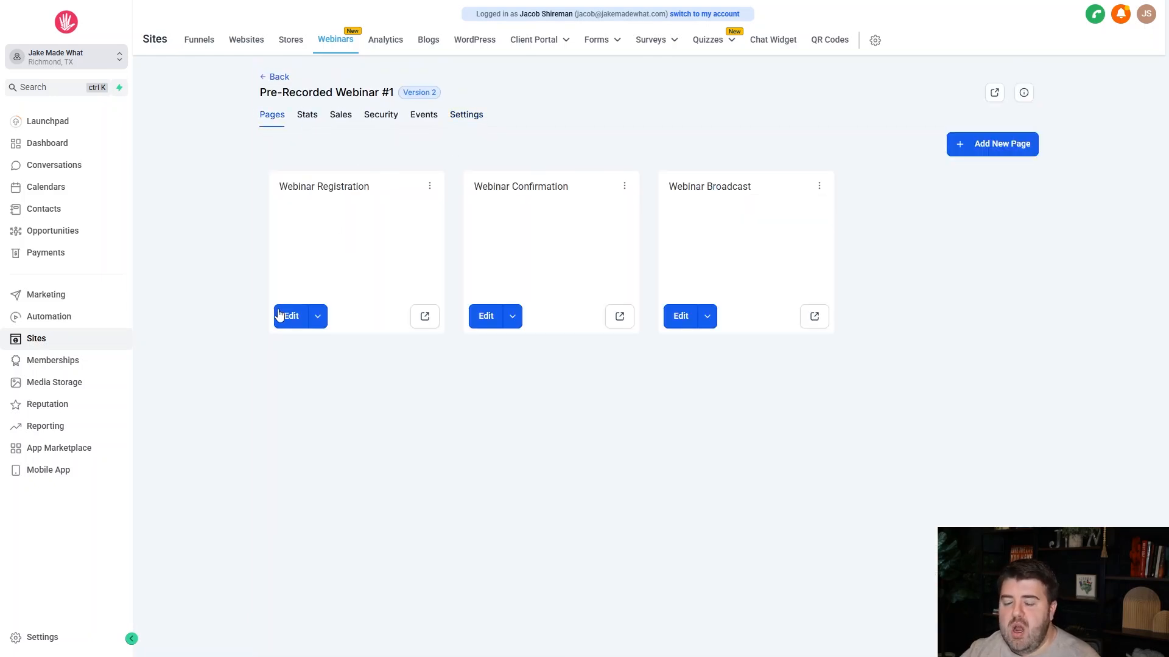
left_click(317, 322)
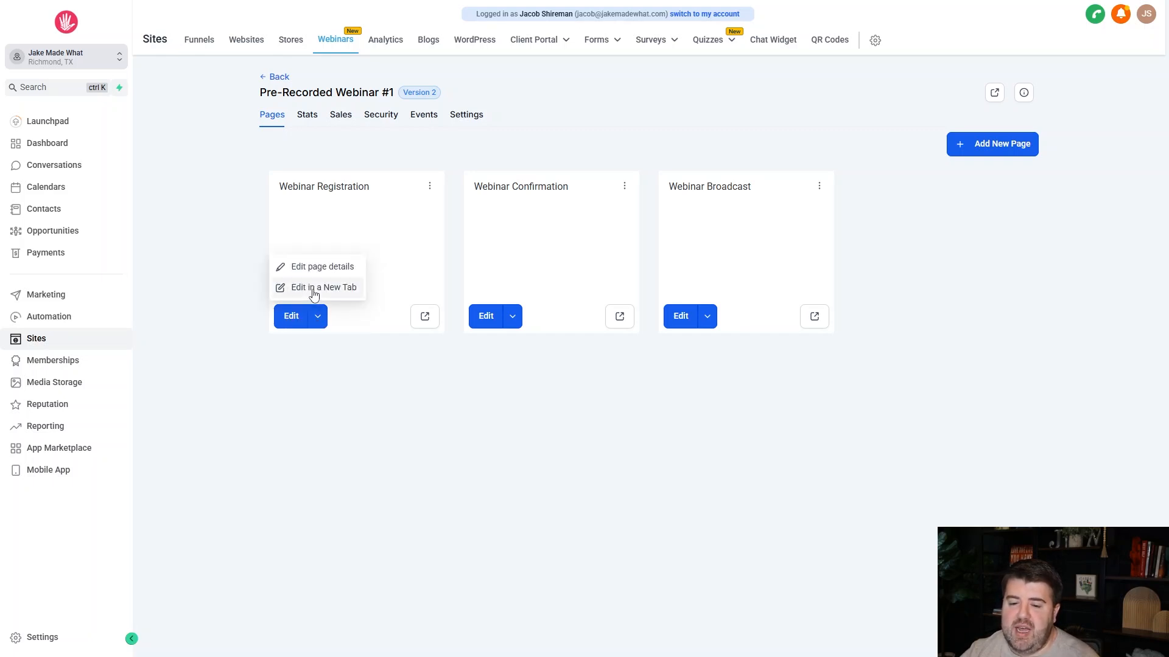
left_click(314, 290)
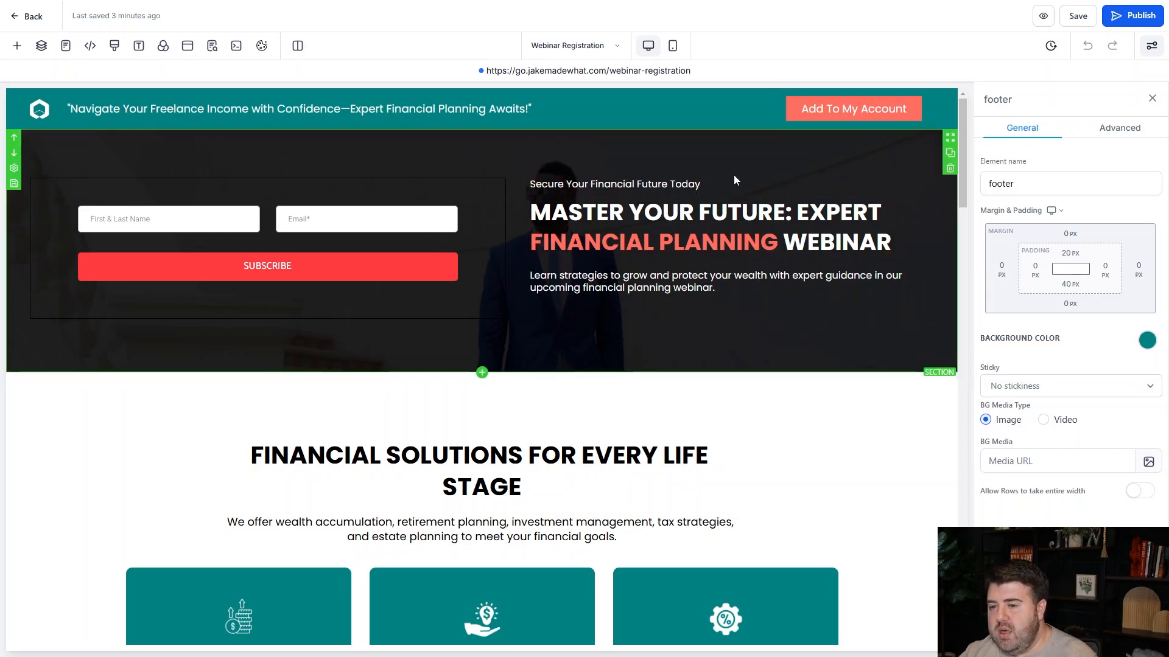
Look through the Webinar Registration page's sections, from the sign-up form through the speakers, testimonial and FAQ to the footer.
scroll(630, 309, "down", 4)
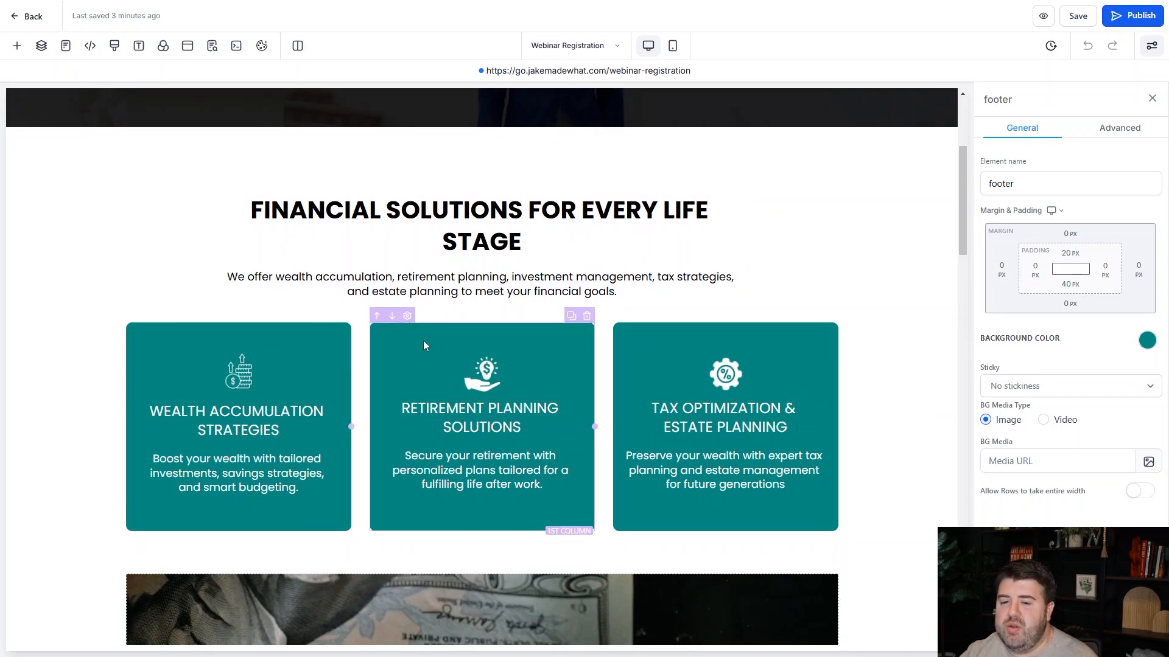
scroll(730, 335, "down", 4)
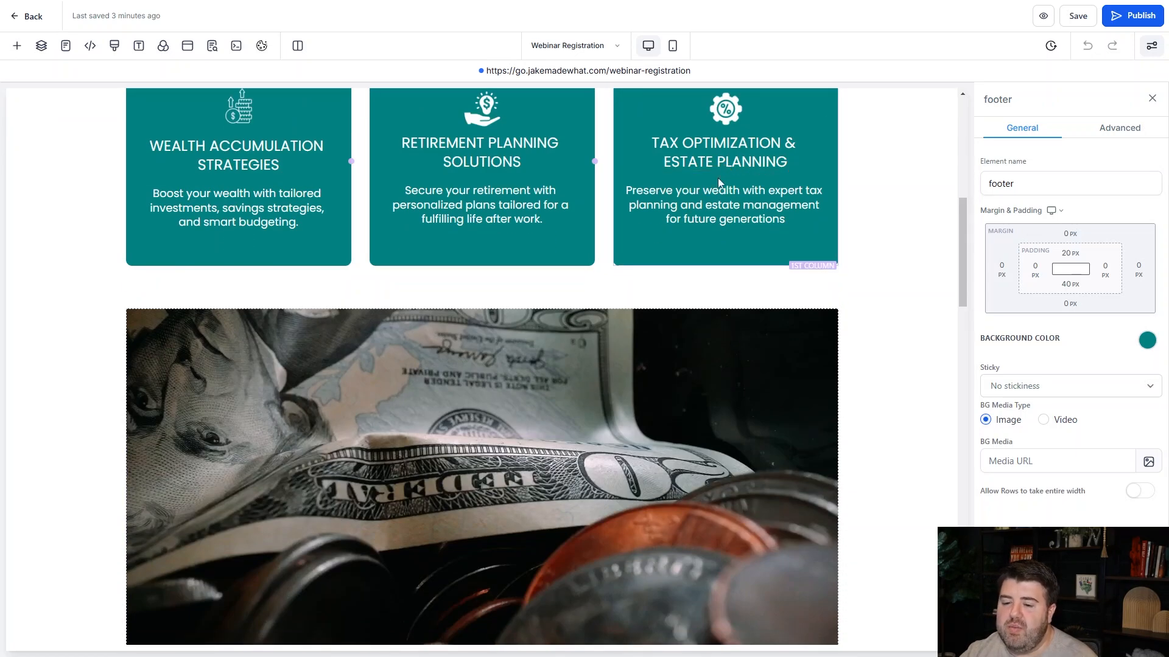
scroll(724, 207, "down", 1)
scroll(852, 305, "down", 7)
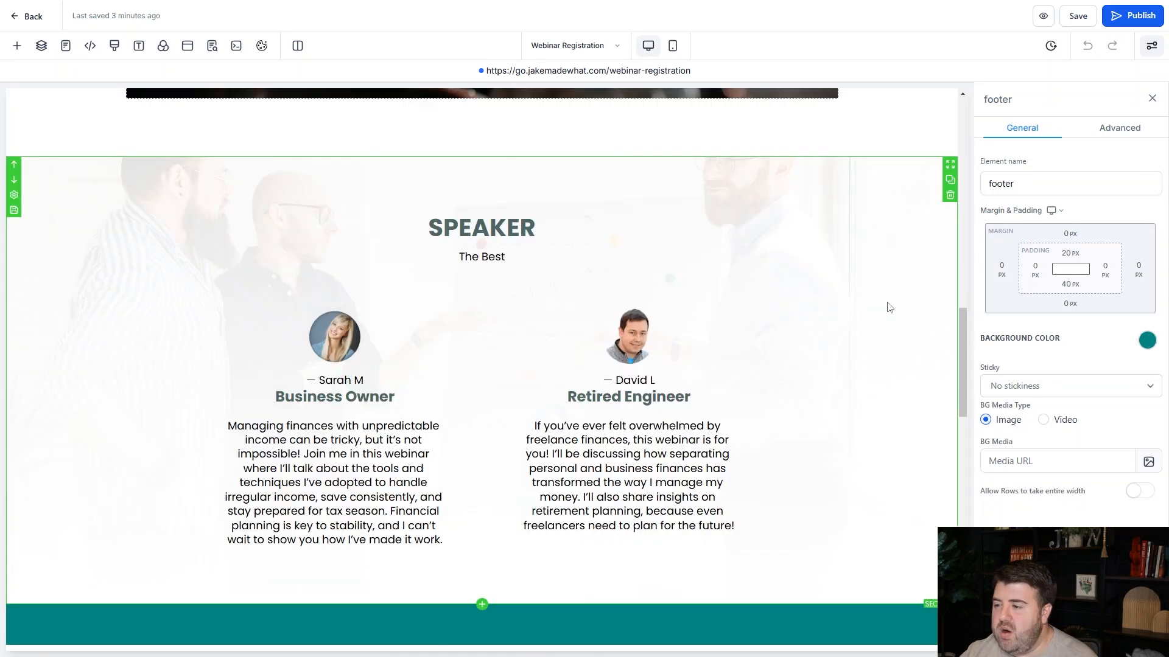
scroll(774, 337, "down", 2)
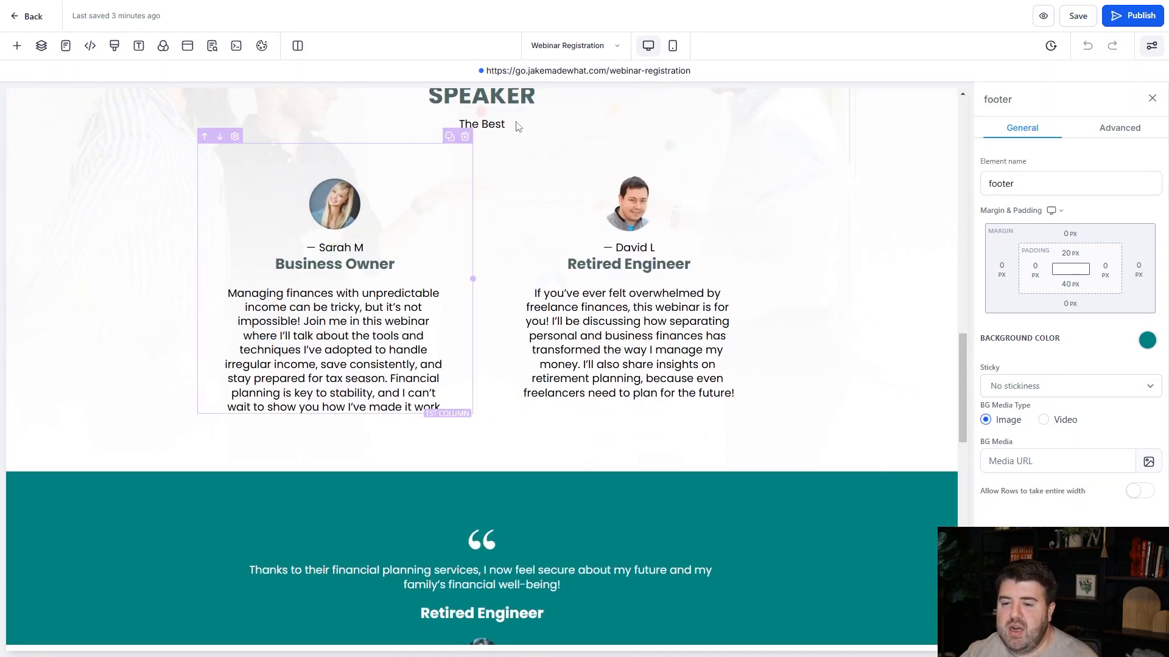
scroll(661, 311, "down", 3)
scroll(661, 311, "down", 3)
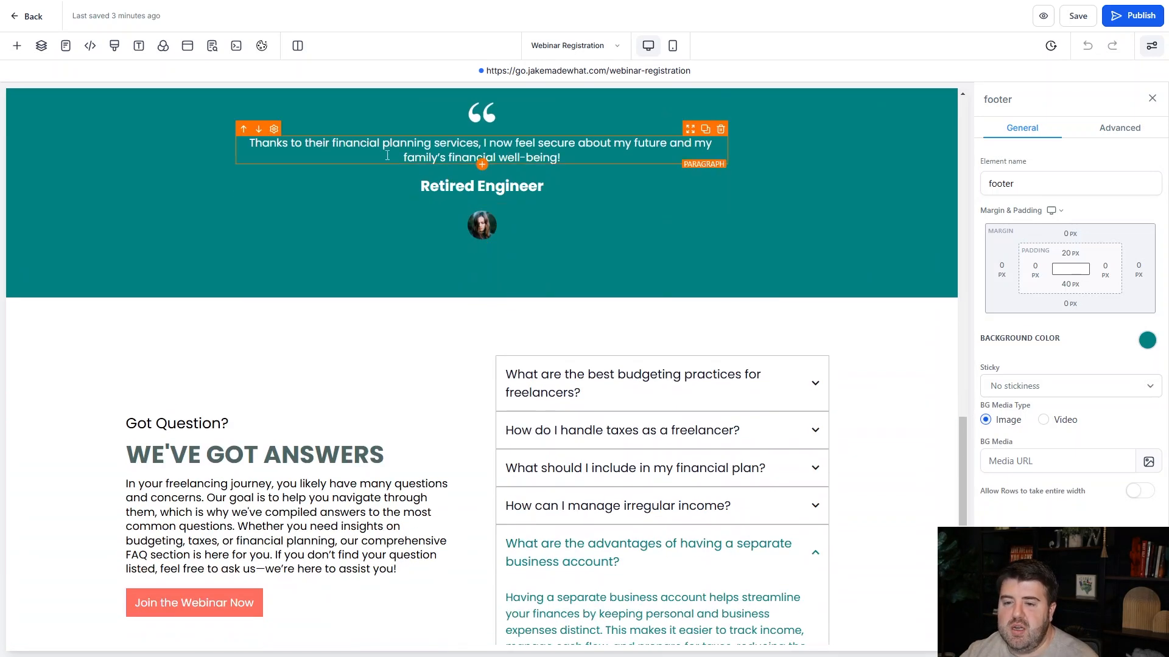
scroll(444, 221, "down", 3)
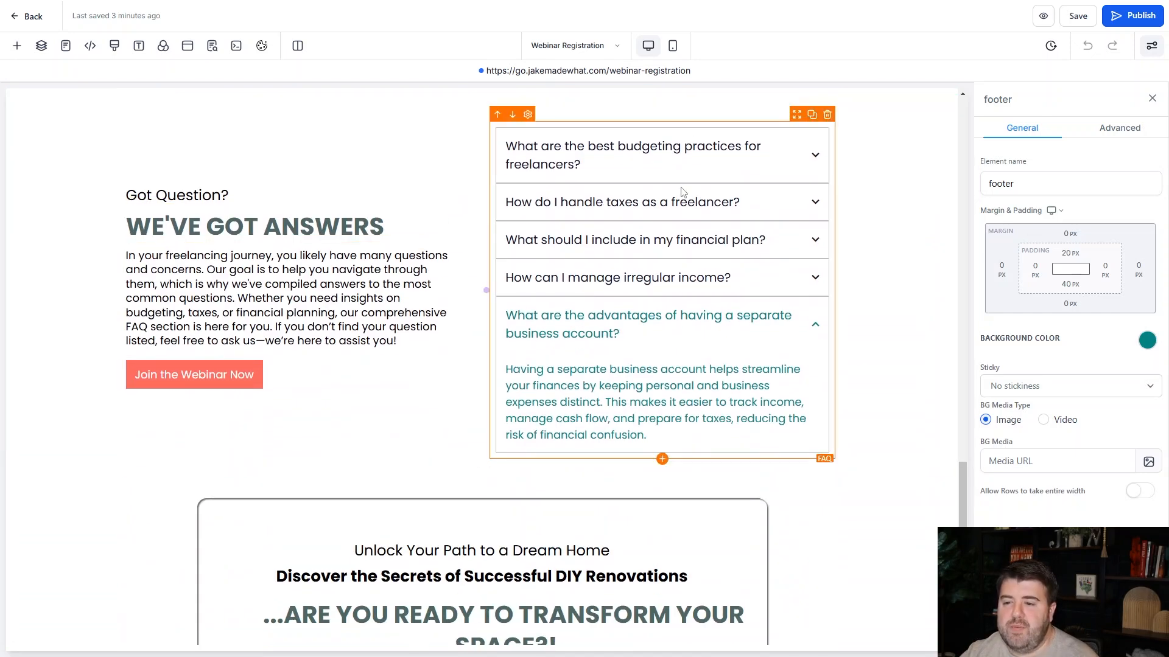
scroll(675, 311, "down", 5)
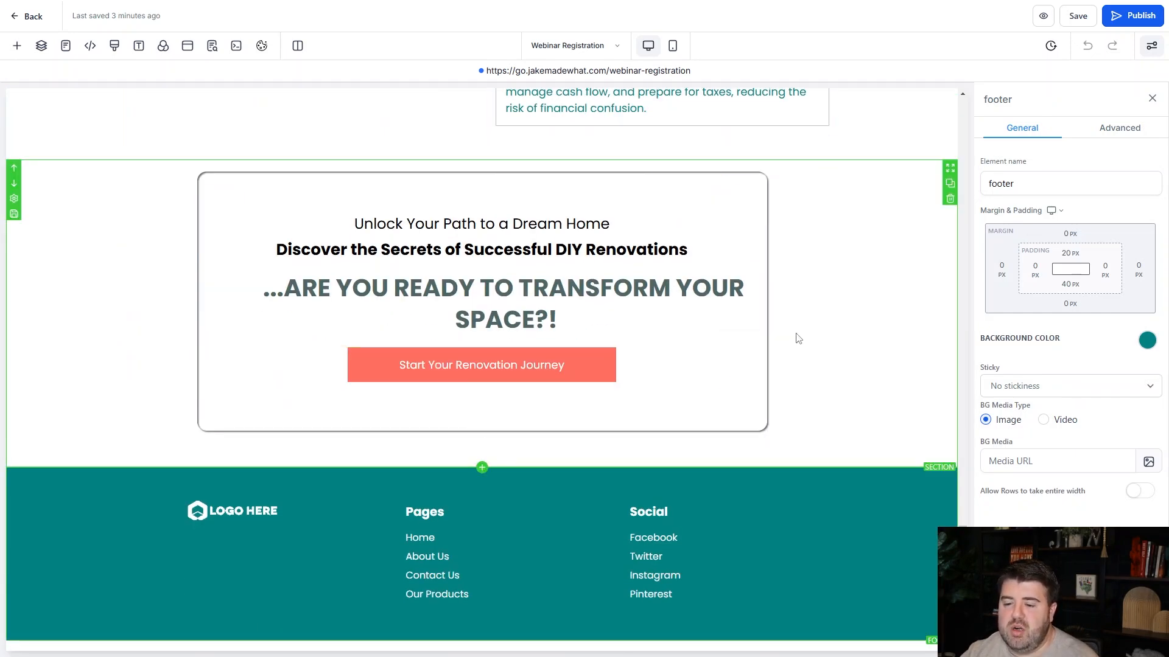
scroll(821, 294, "up", 15)
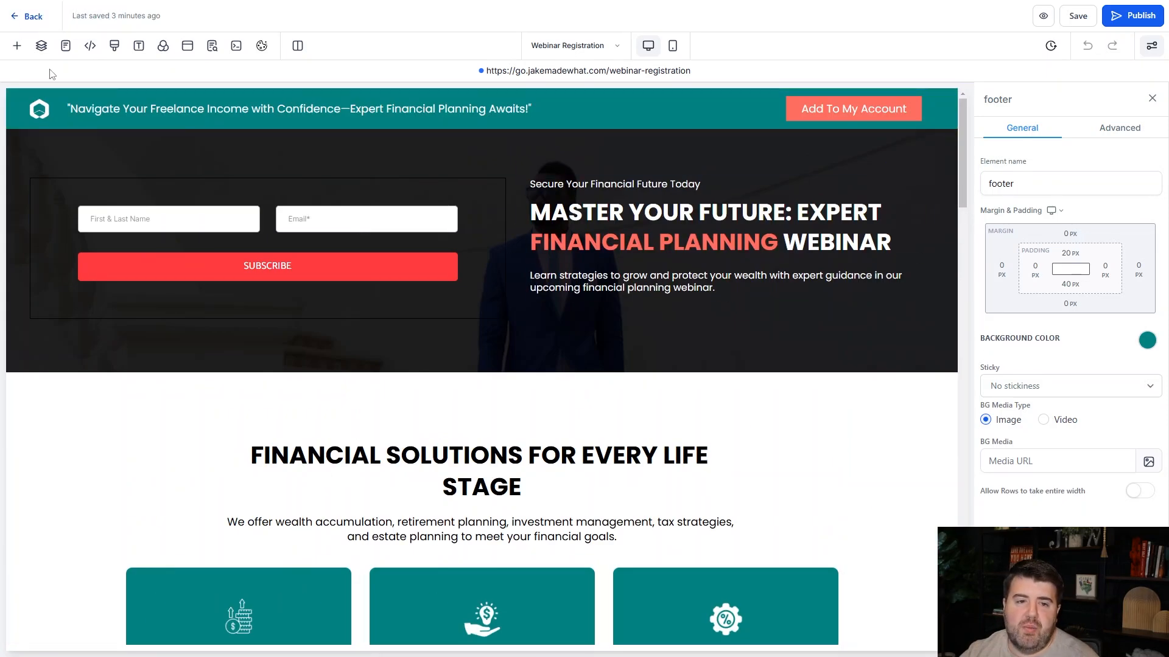
Return to the funnel's pages and open the Webinar Confirmation page for editing in a new tab.
left_click(14, 25)
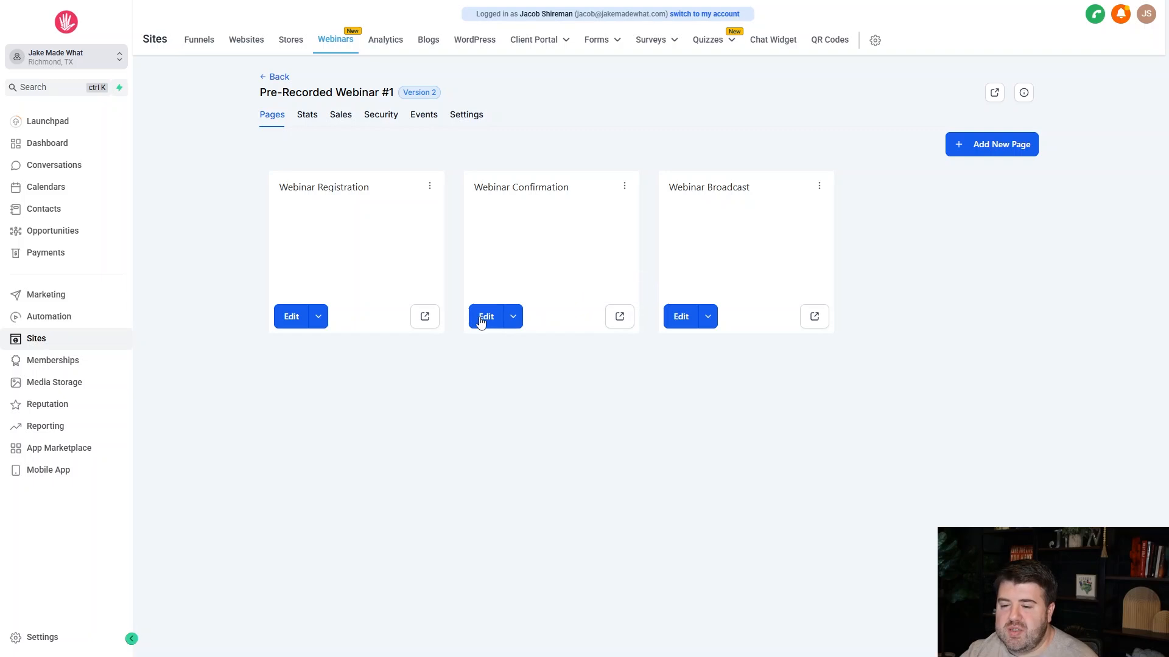
left_click(514, 321)
left_click(512, 287)
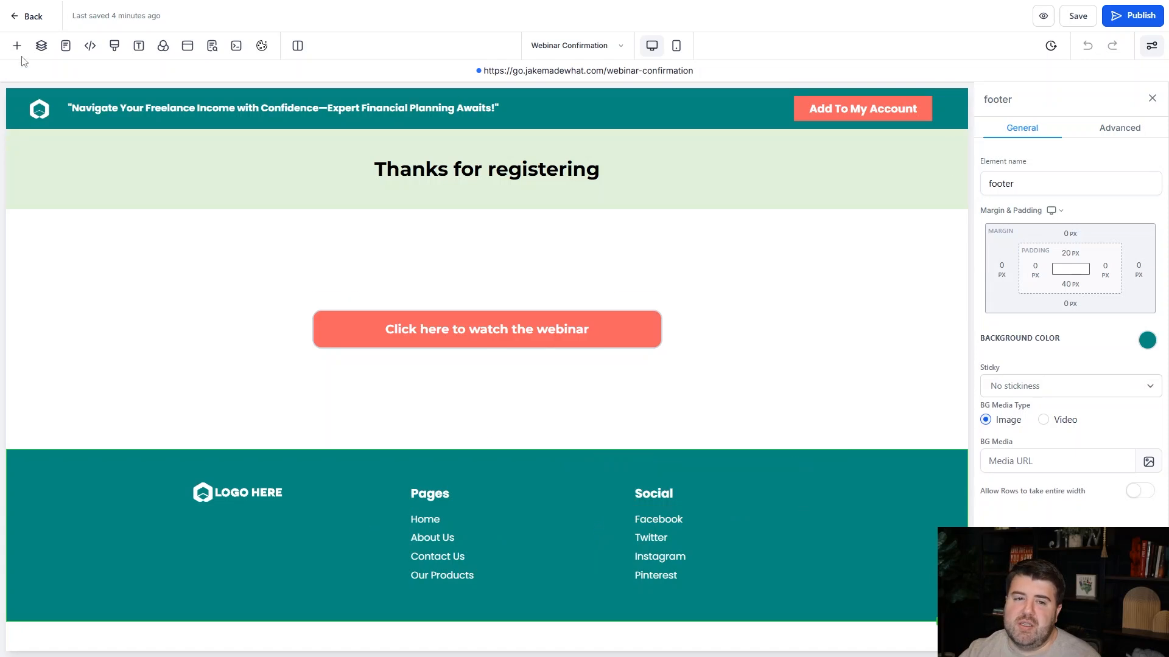
Go back to the funnel's pages, open the Webinar Broadcast page for editing and look over its layout.
left_click(31, 16)
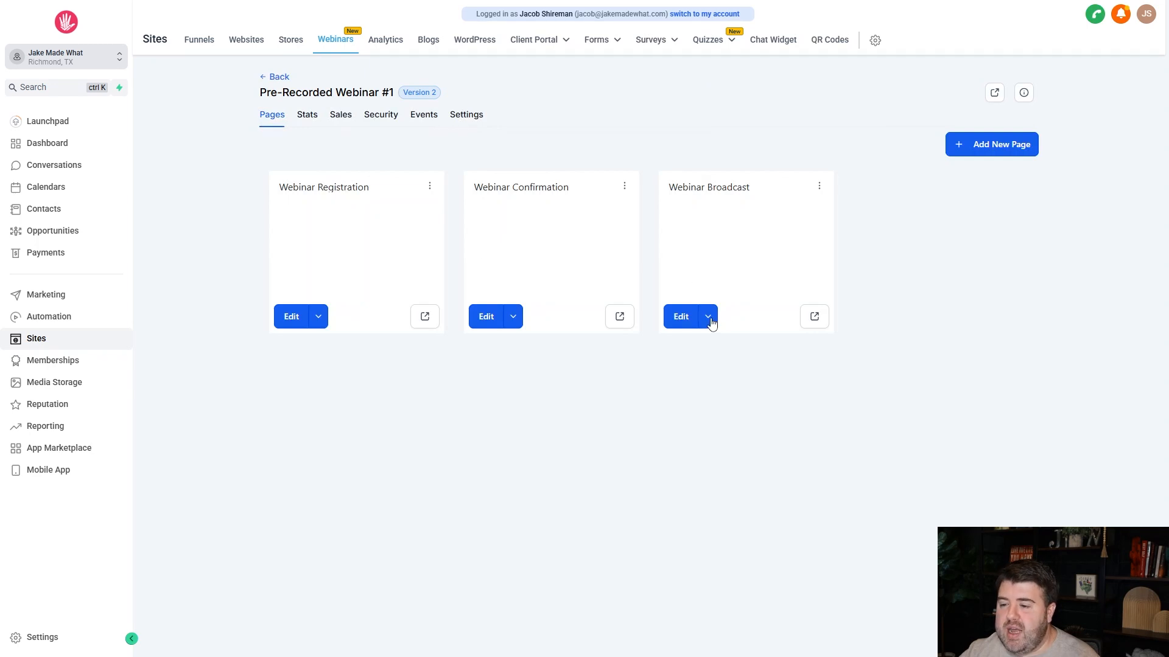
left_click(709, 318)
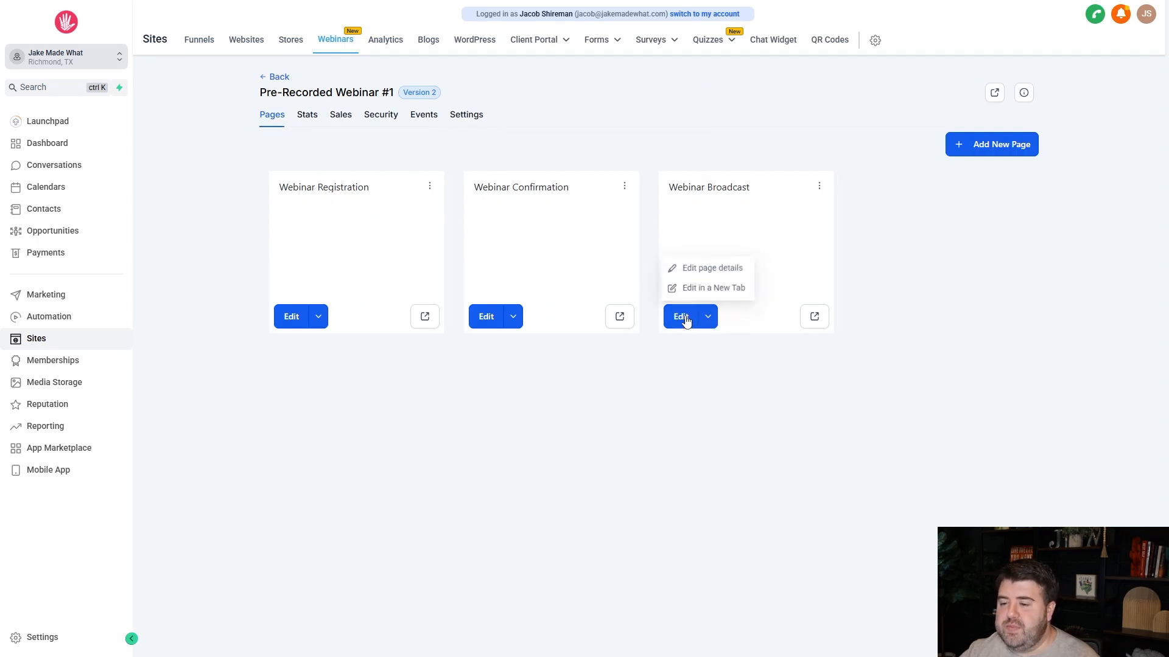
left_click(681, 316)
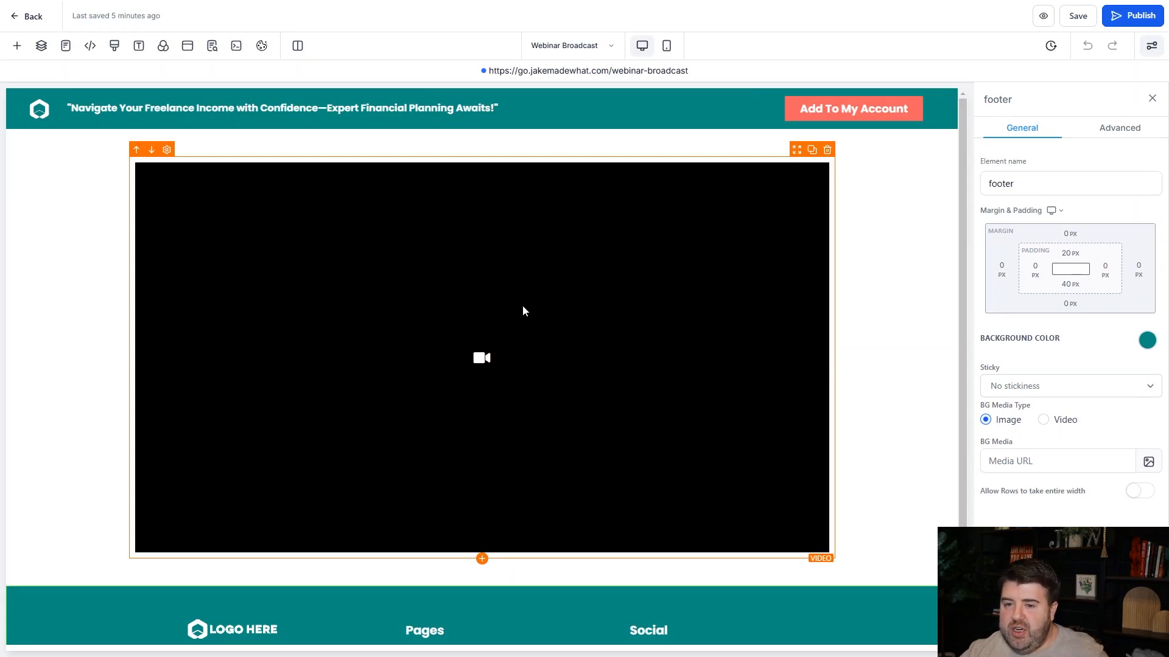
scroll(493, 280, "down", 2)
scroll(493, 280, "up", 2)
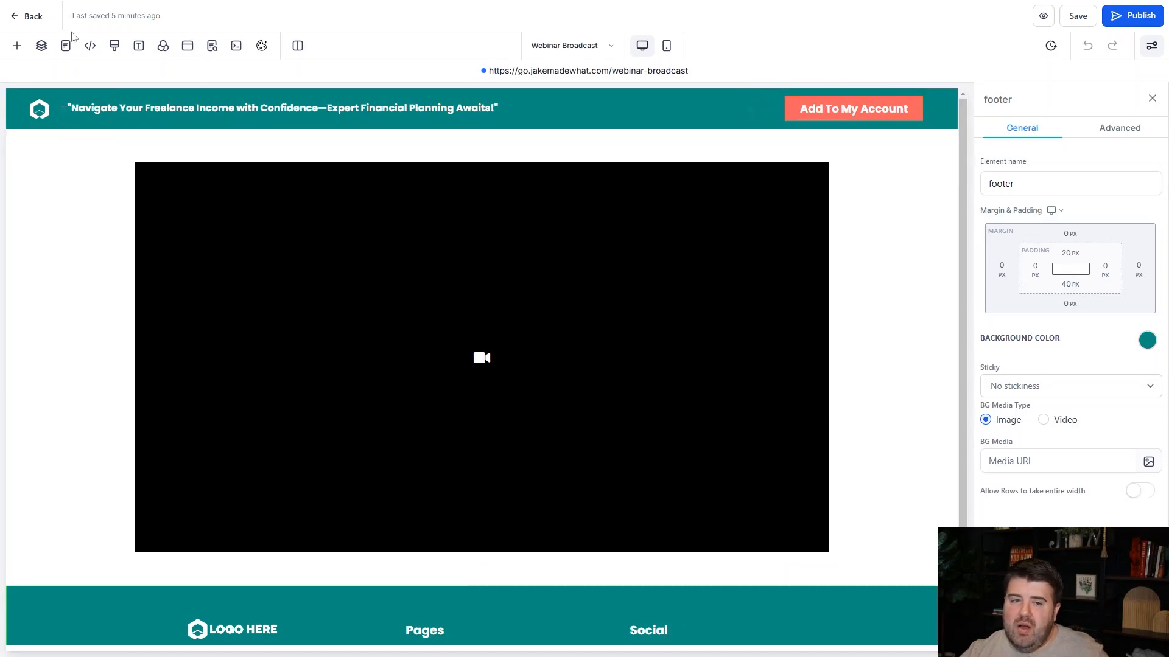
Search the page elements for "timer" and browse the countdown timers, social icons, buttons, prebuilt sections, widgets, section templates and global sections.
left_click(18, 49)
left_click(170, 139)
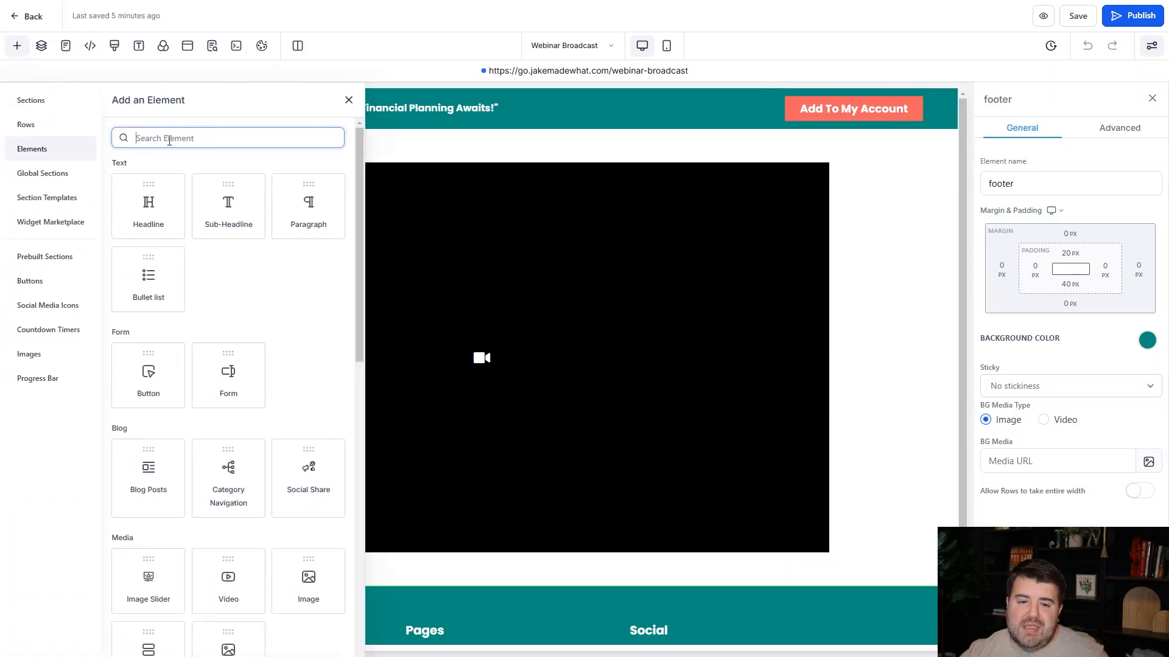
type("timer")
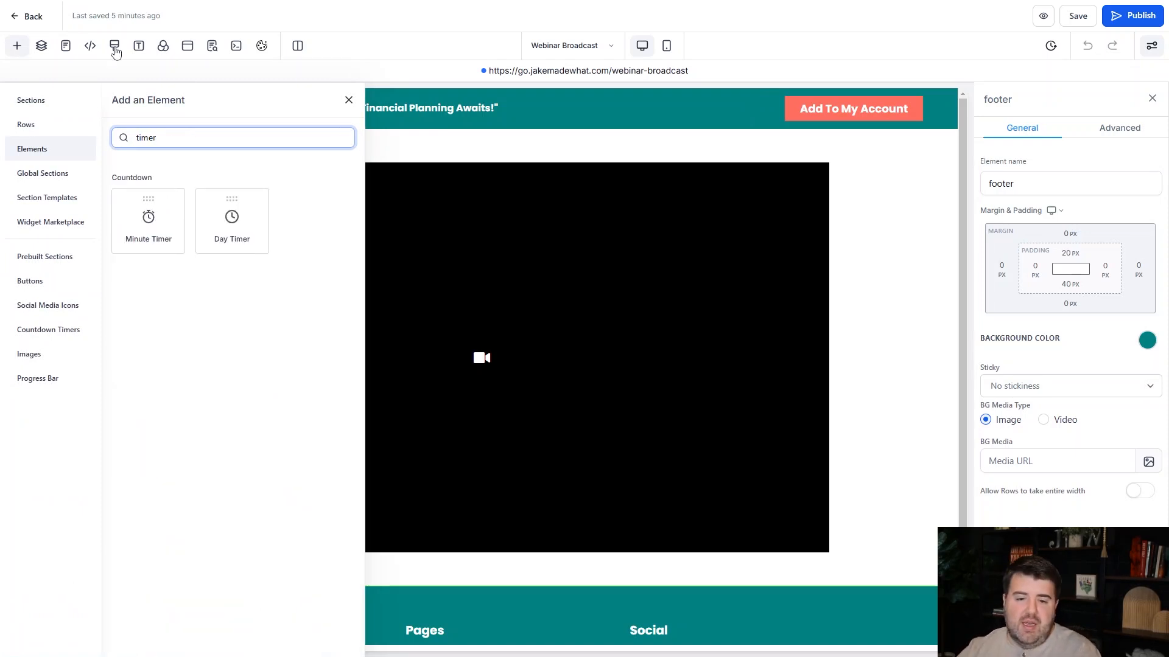
left_click(44, 334)
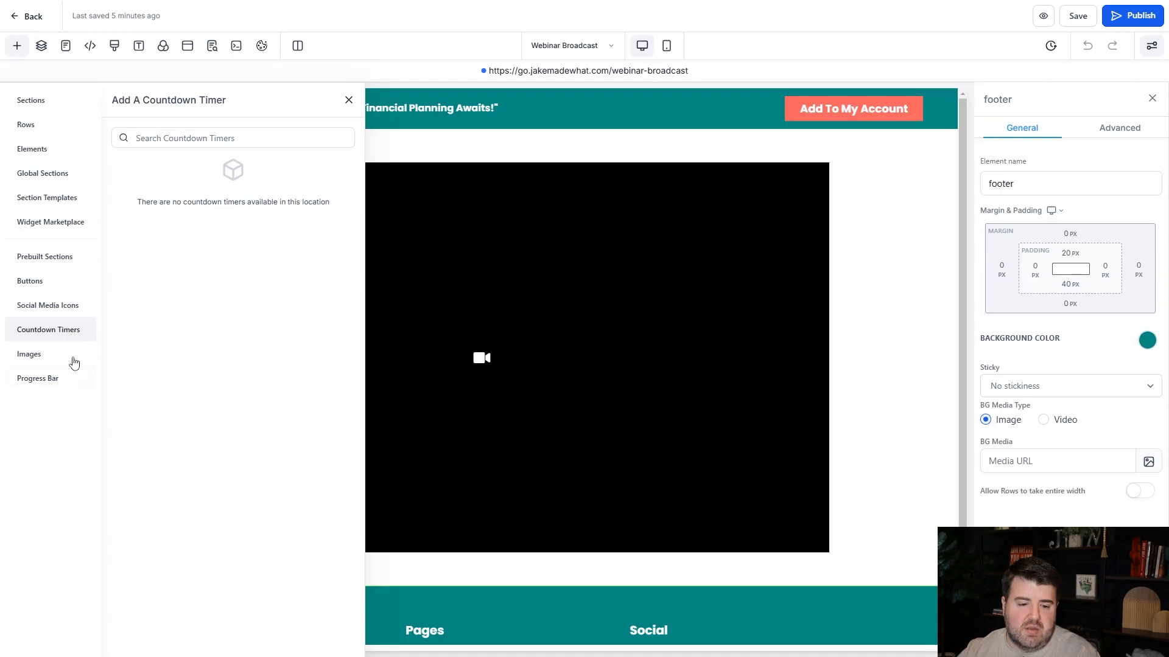
left_click(58, 305)
left_click(45, 281)
left_click(47, 259)
left_click(52, 222)
left_click(50, 200)
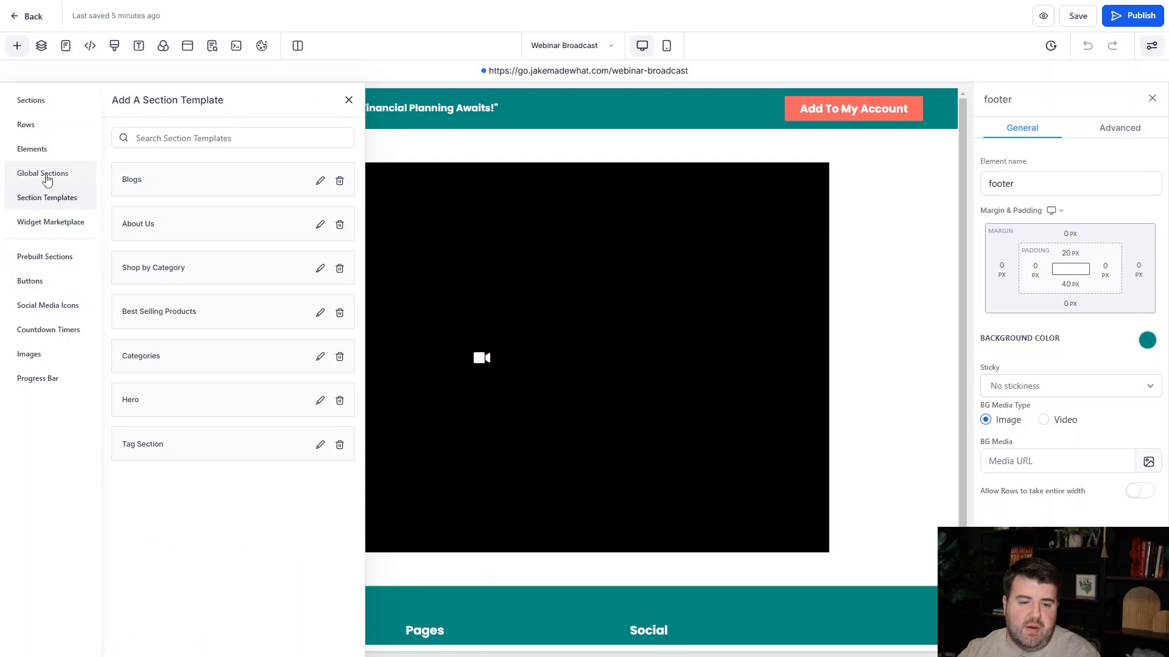
left_click(47, 176)
left_click(32, 148)
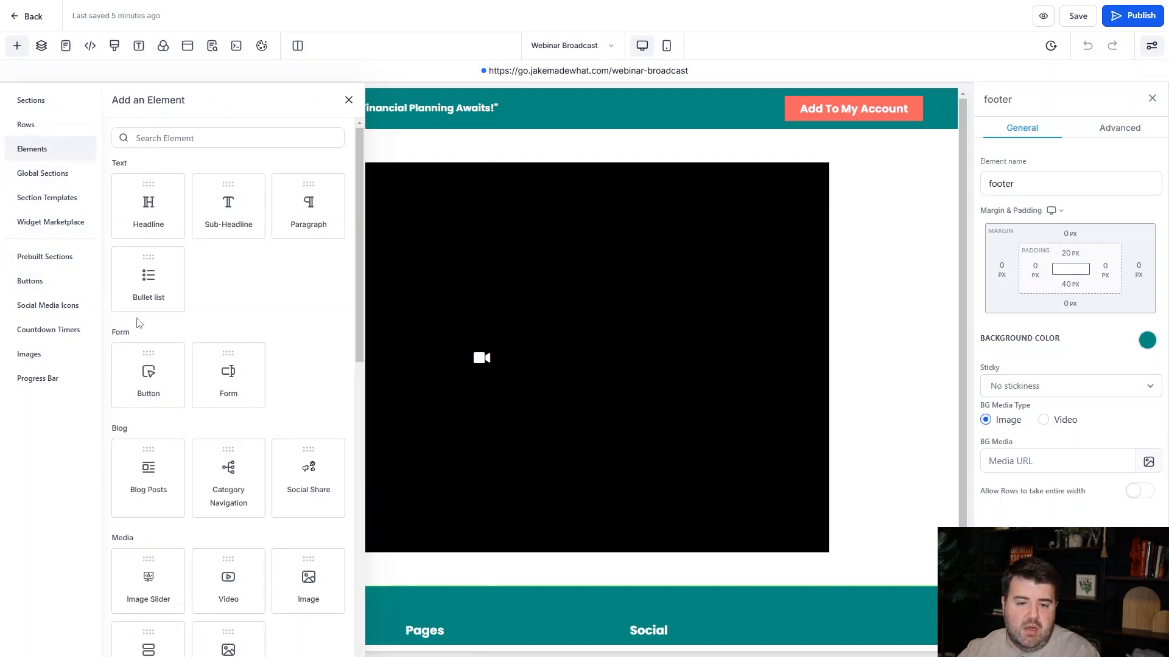
Add a Countdown element directly below the video on the Webinar Broadcast page.
scroll(136, 312, "down", 10)
scroll(137, 312, "down", 3)
scroll(170, 396, "up", 1)
scroll(235, 509, "up", 2)
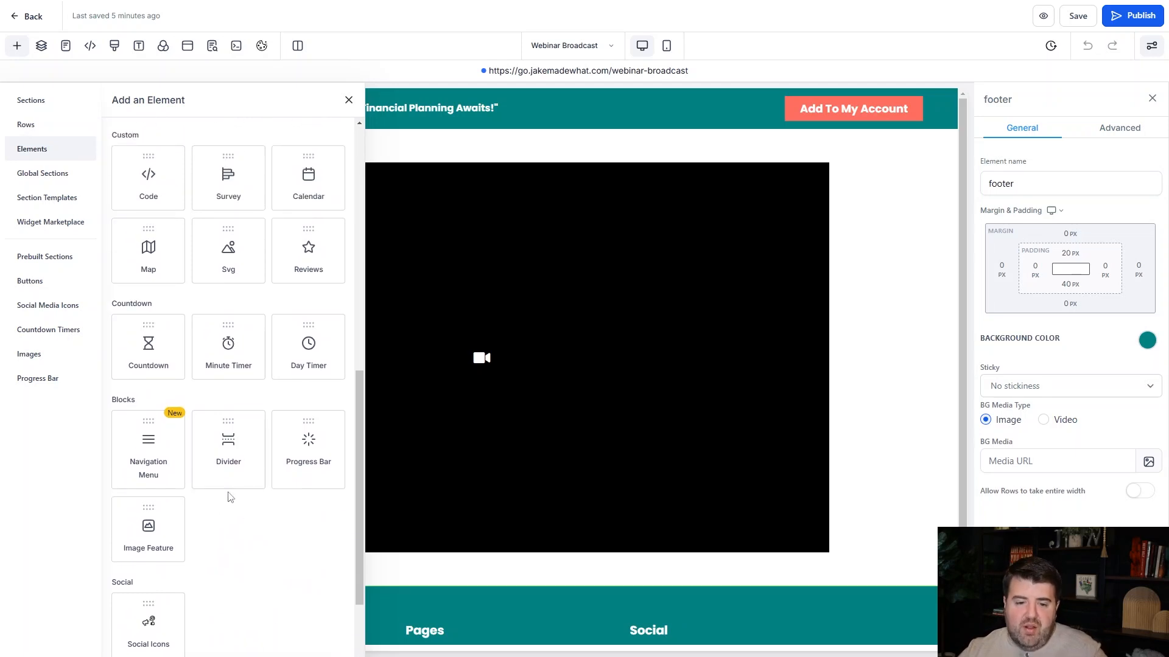
left_click_drag(141, 348, 584, 569)
scroll(632, 536, "down", 3)
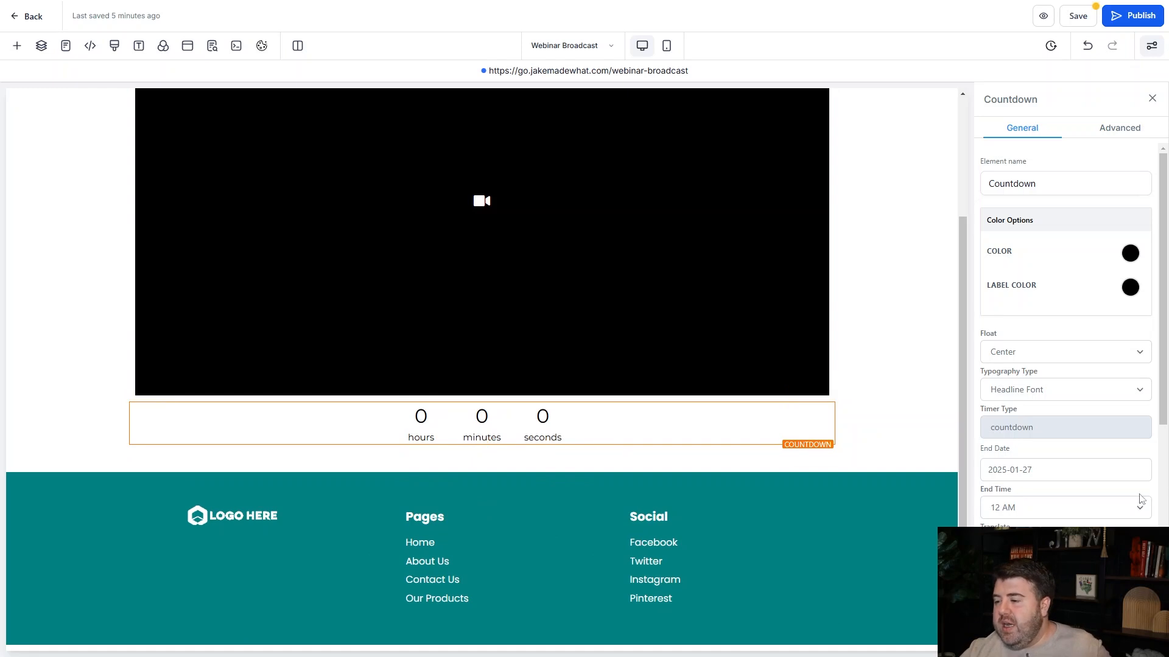
Examine the countdown's settings, including its end date, end time, language, time zone and font options.
scroll(1077, 390, "down", 3)
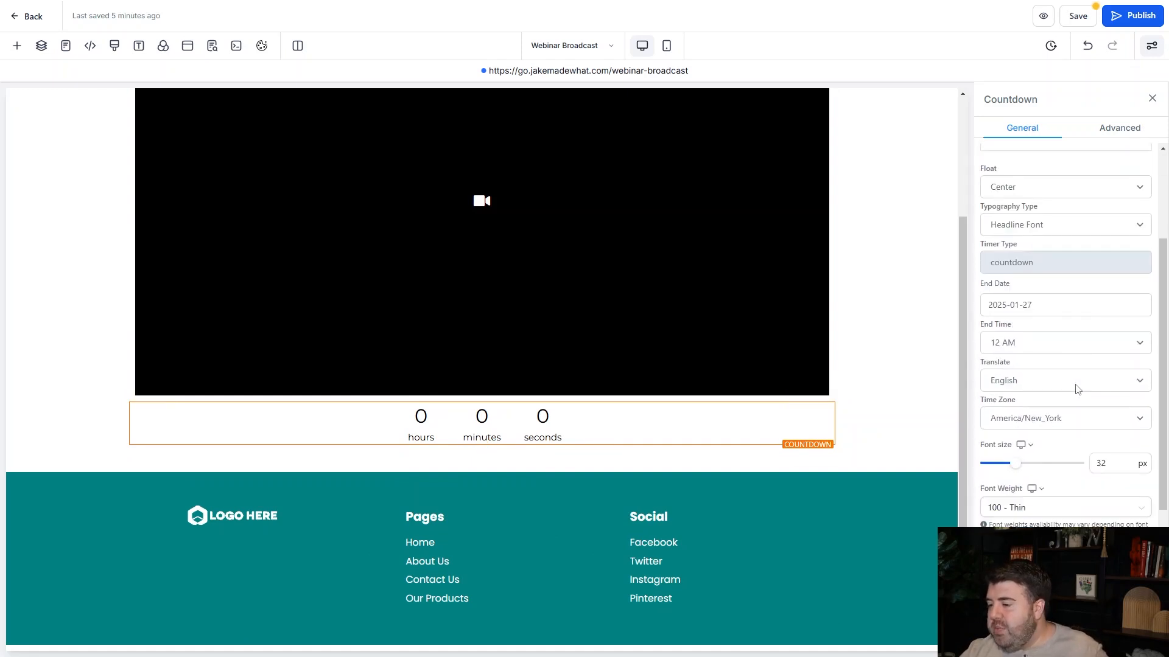
scroll(1077, 390, "down", 1)
scroll(773, 428, "up", 3)
scroll(1043, 277, "up", 4)
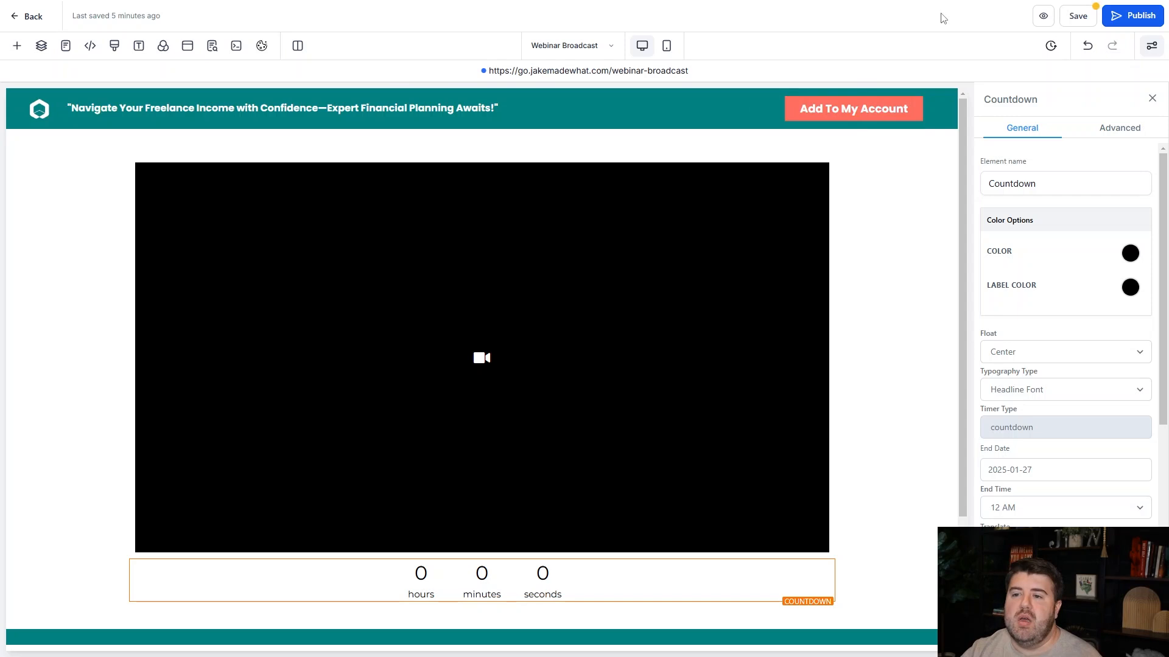
Leave the Webinar Broadcast page, discarding the unsaved changes, and return to the list of webinar funnels.
left_click(20, 15)
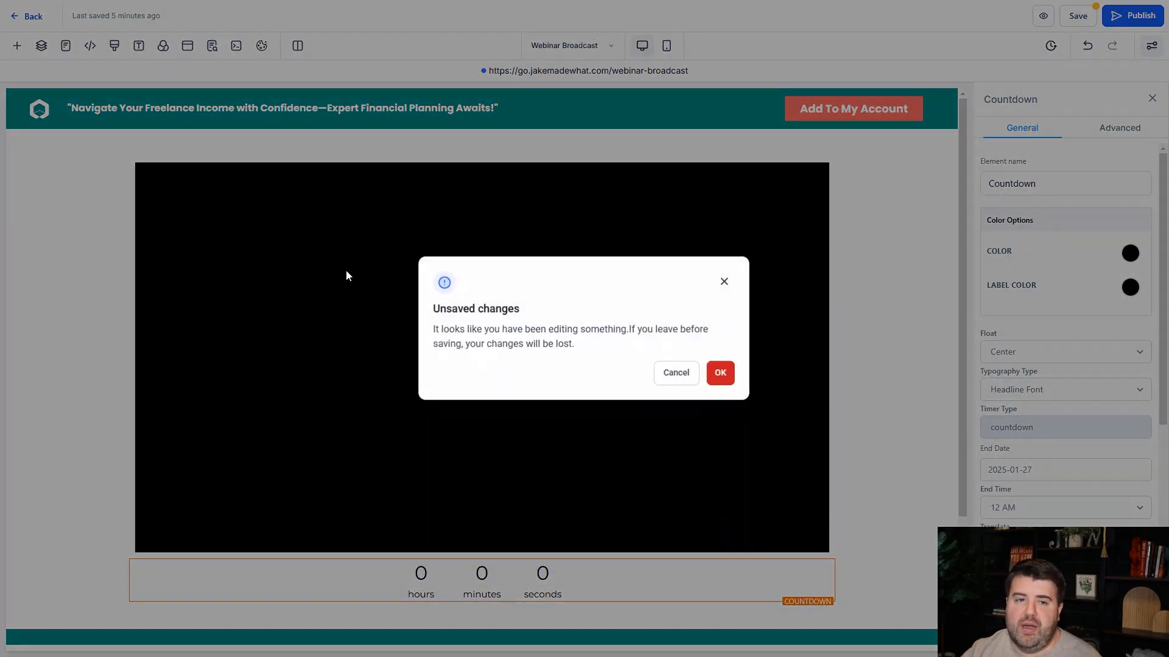
left_click(730, 377)
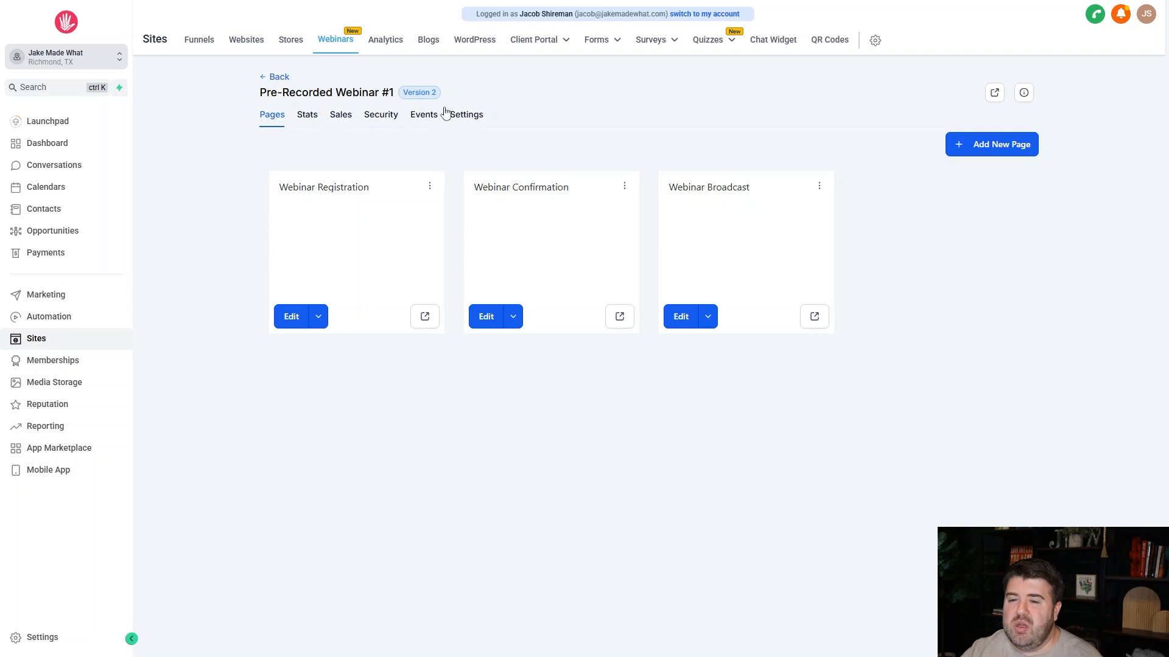
left_click(267, 84)
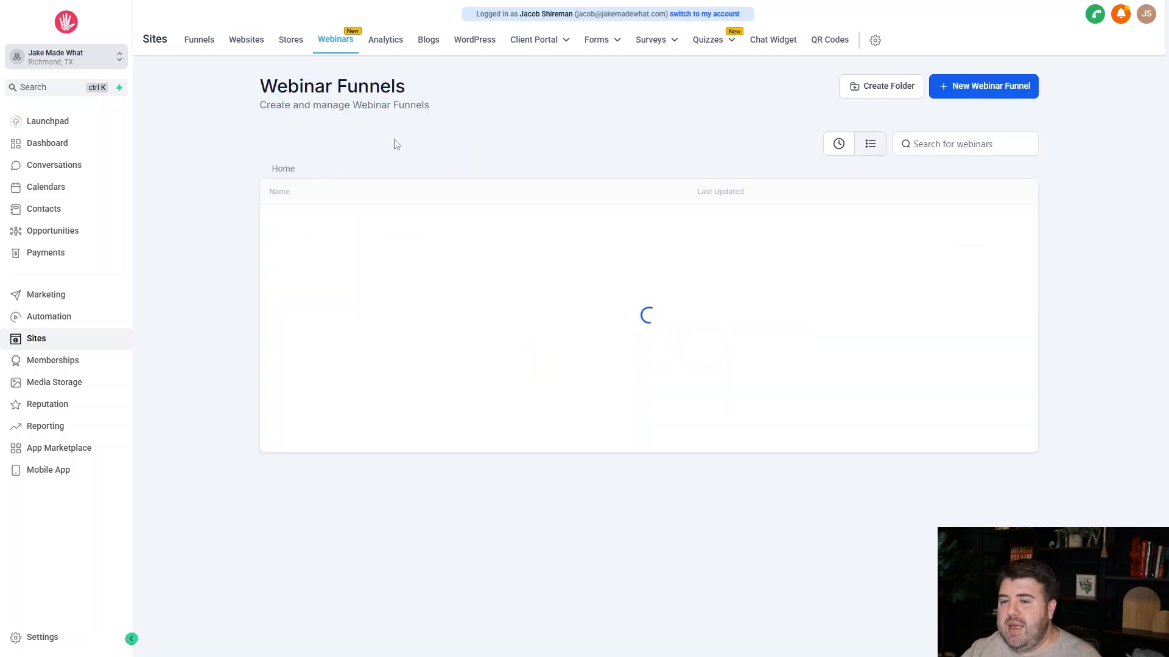
Start a new live webinar funnel and name it "Live Webinar #1".
left_click(1018, 91)
left_click(763, 316)
left_click(843, 476)
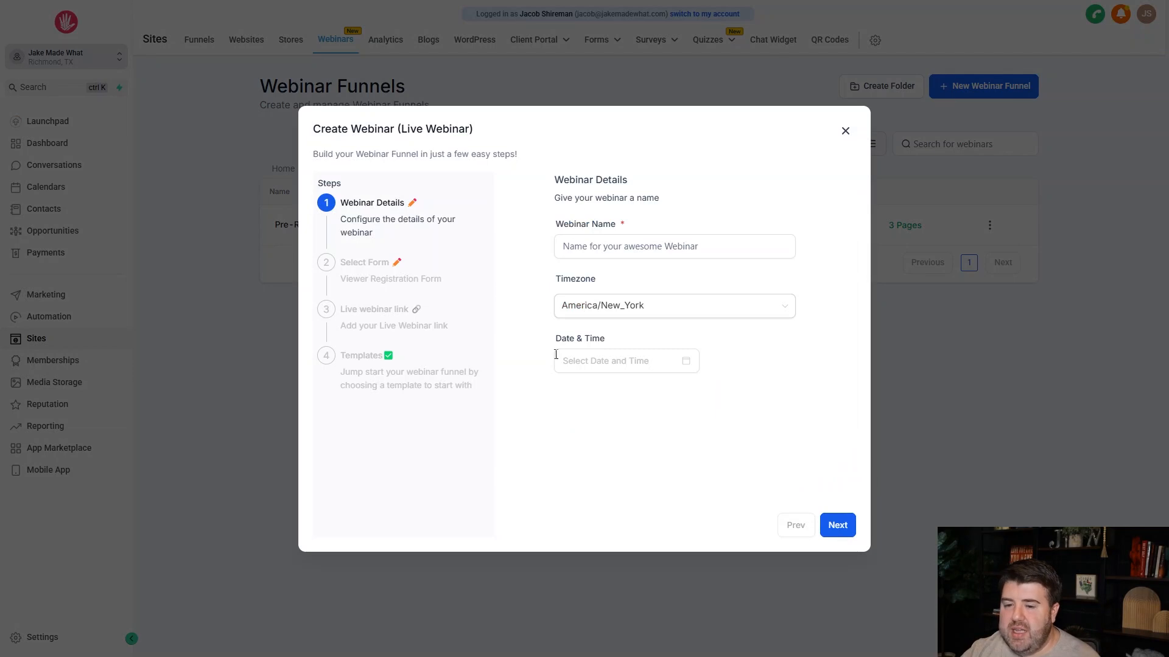
left_click(613, 242)
type("Live Webianr #1")
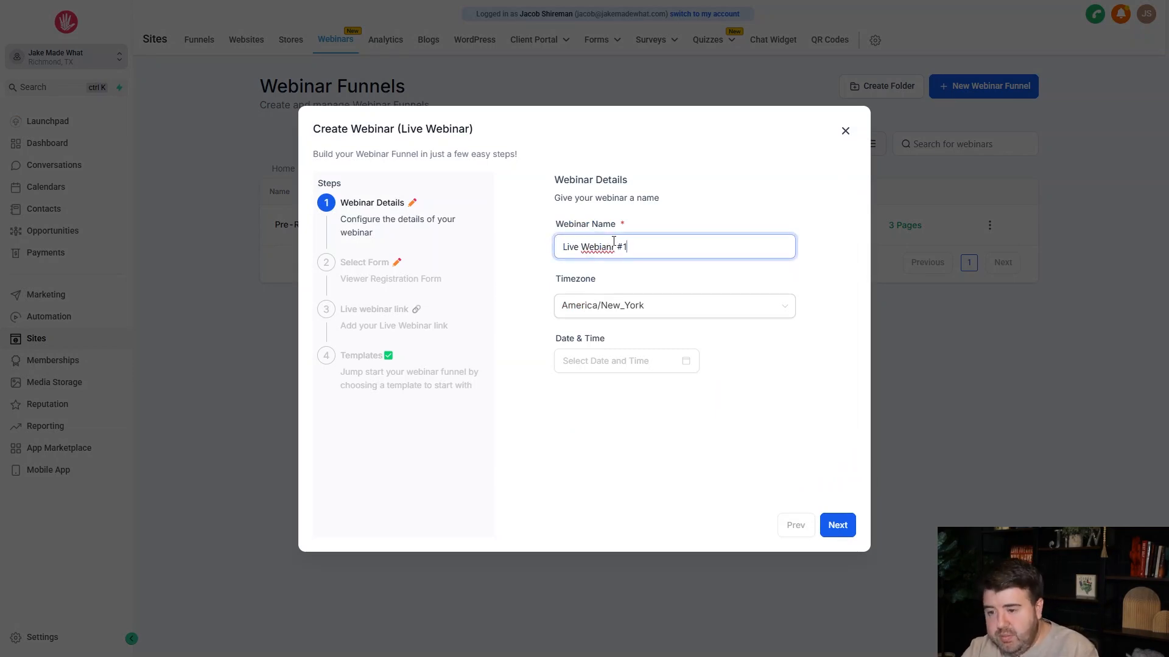
right_click(594, 248)
left_click(616, 263)
Set the live webinar's timezone to America/Chicago.
left_click(602, 313)
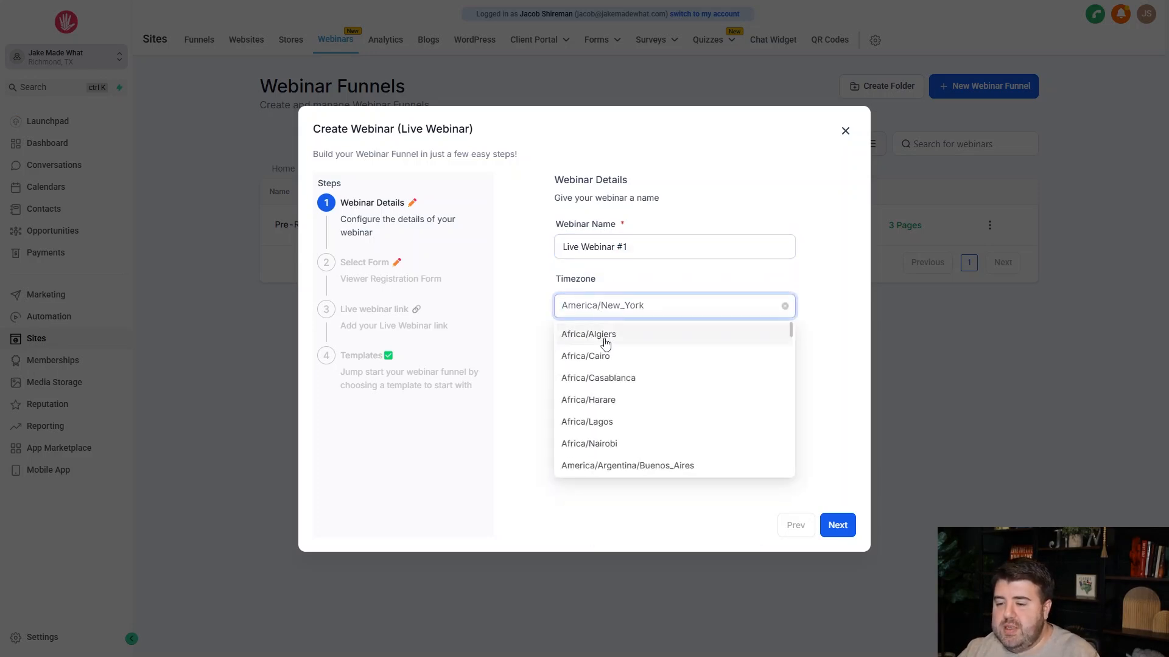
scroll(637, 404, "down", 3)
scroll(637, 405, "up", 3)
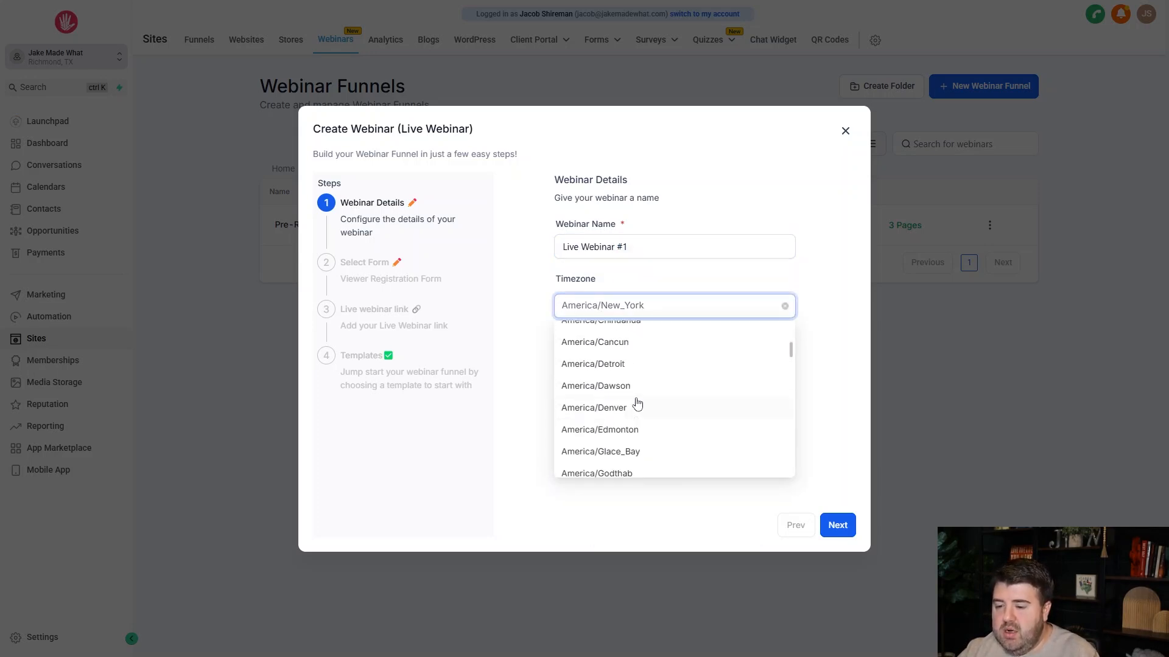
left_click(639, 356)
left_click(608, 361)
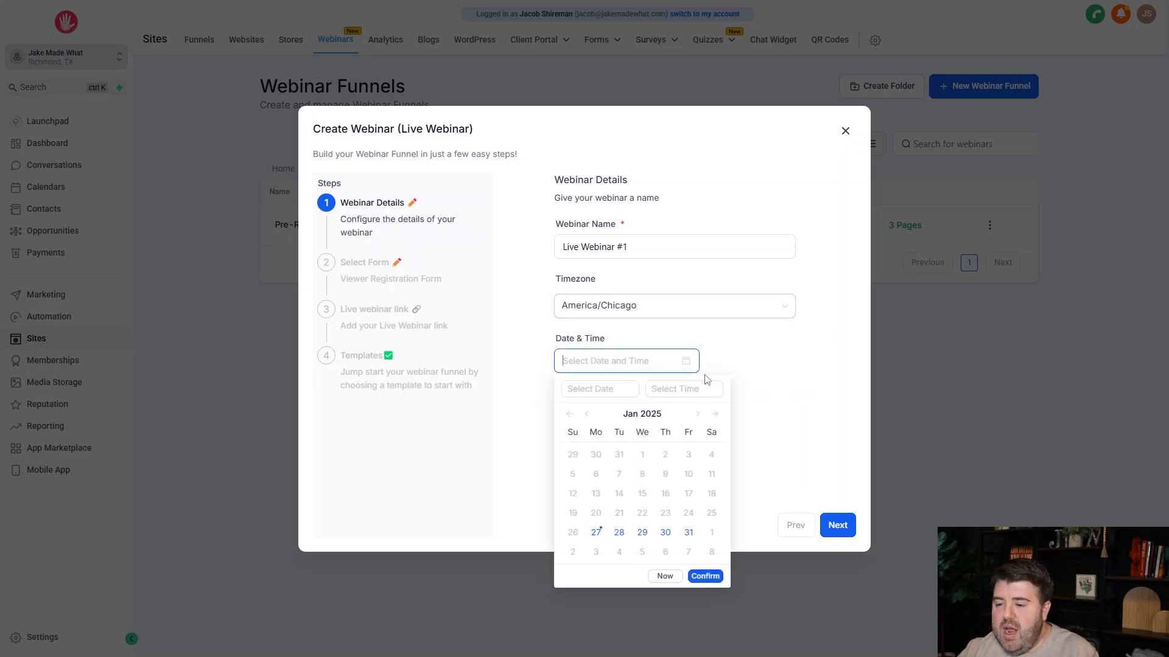
left_click(619, 533)
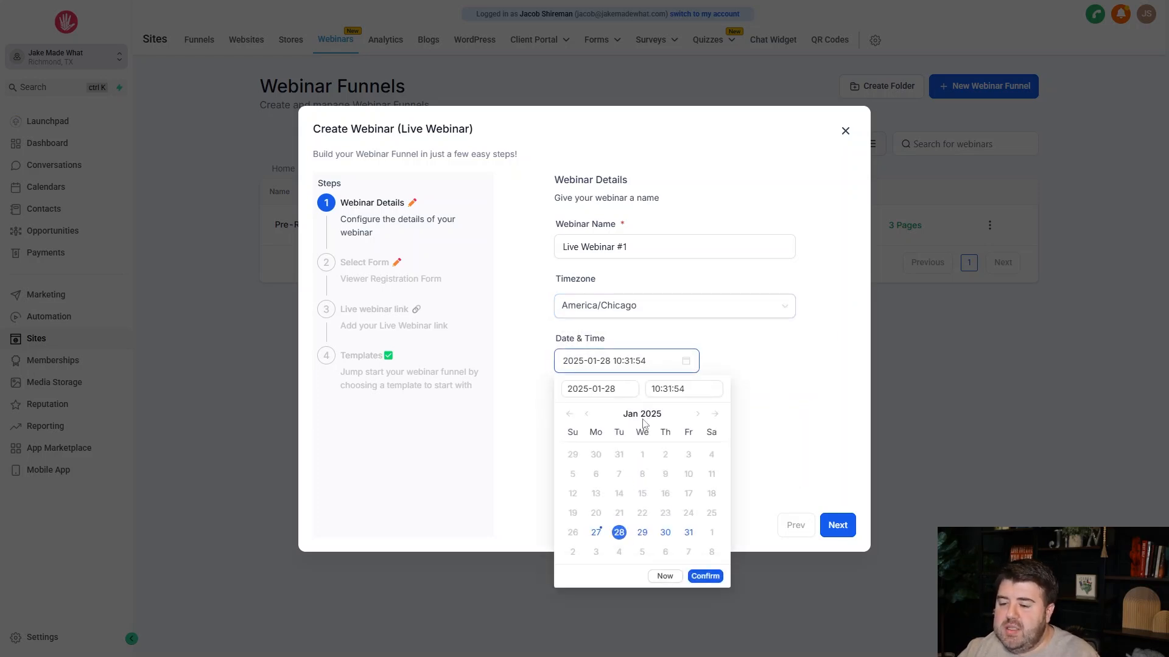
left_click(775, 345)
left_click(683, 360)
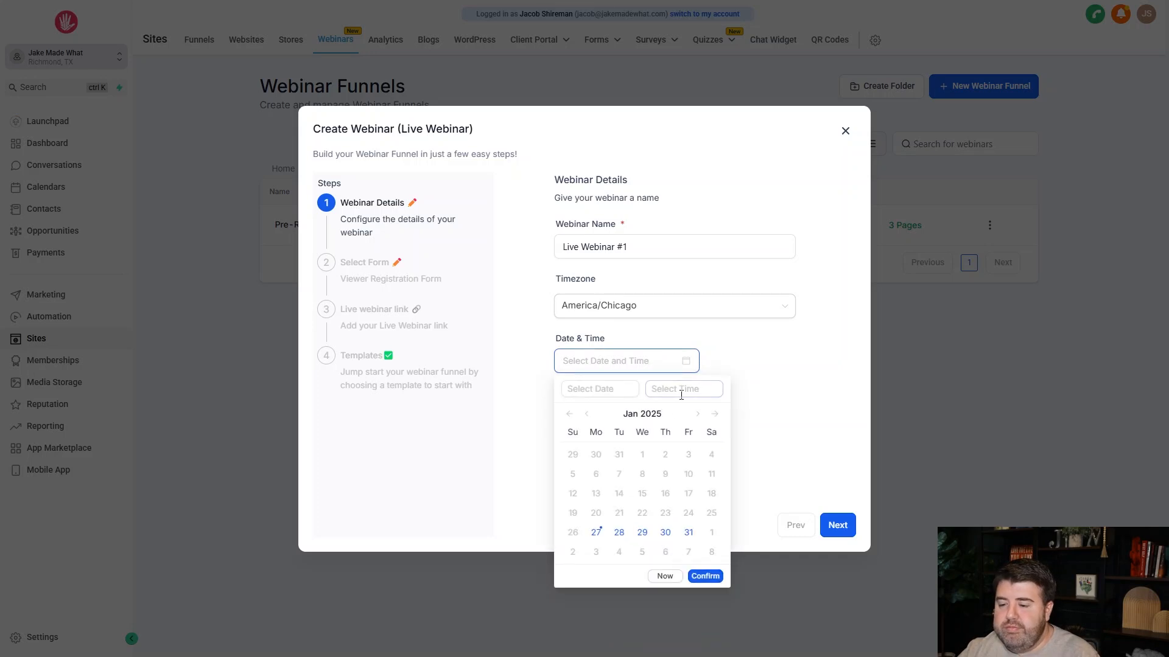
left_click(619, 532)
left_click(676, 388)
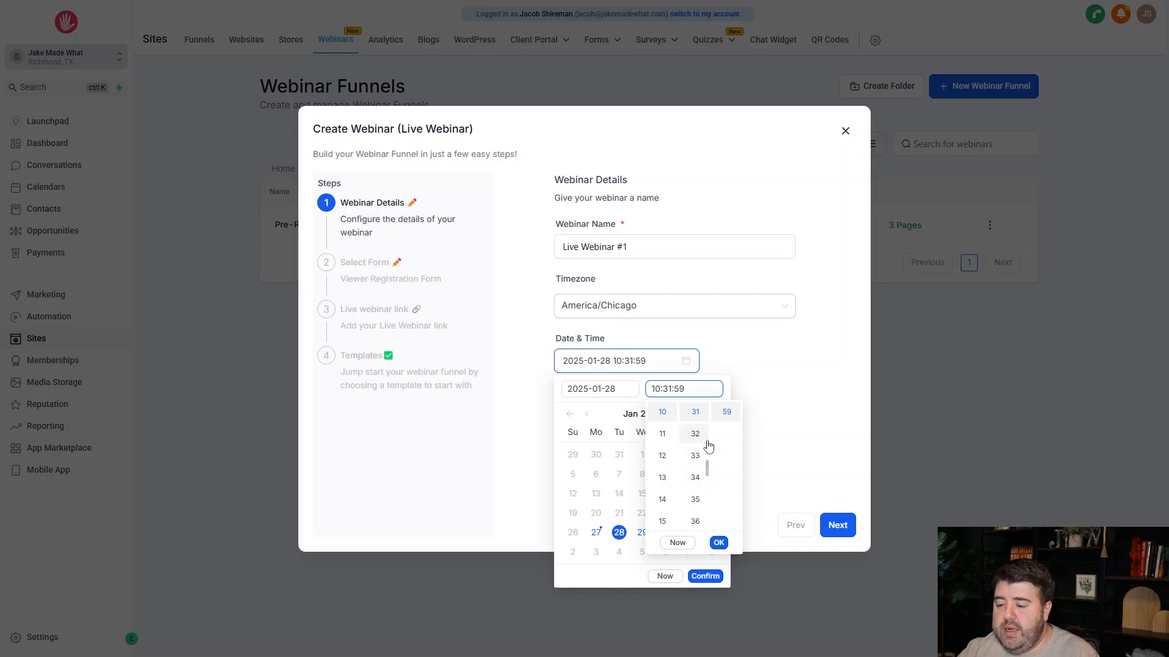
scroll(696, 434, "up", 10)
left_click(695, 413)
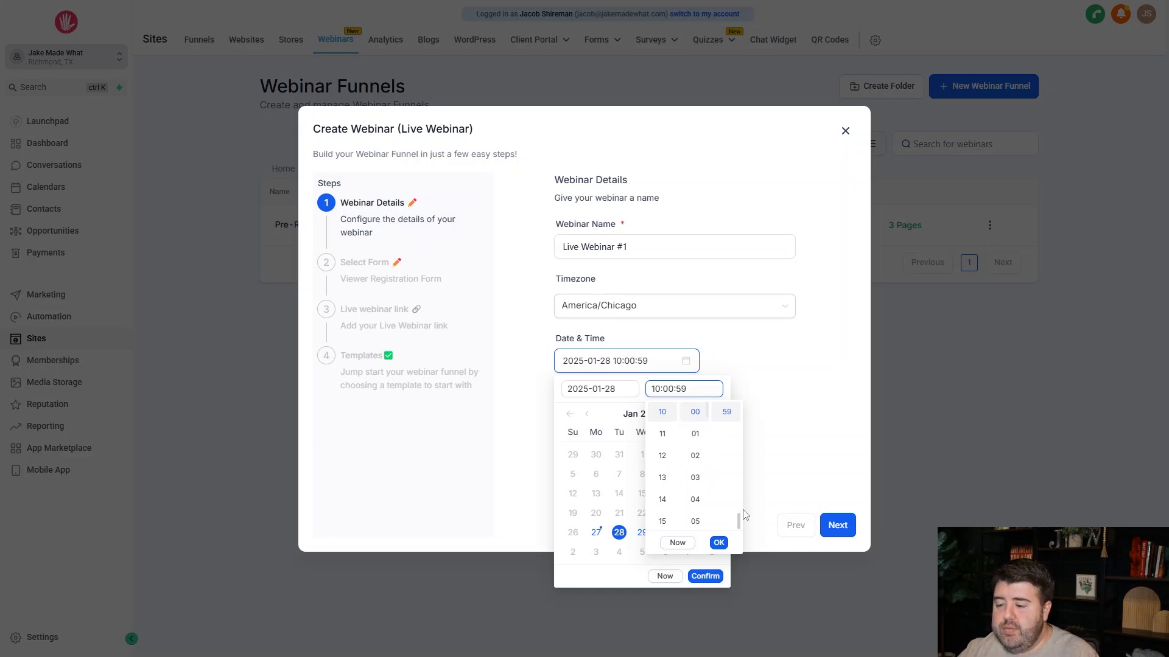
scroll(726, 431, "up", 5)
scroll(727, 430, "up", 10)
left_click(727, 412)
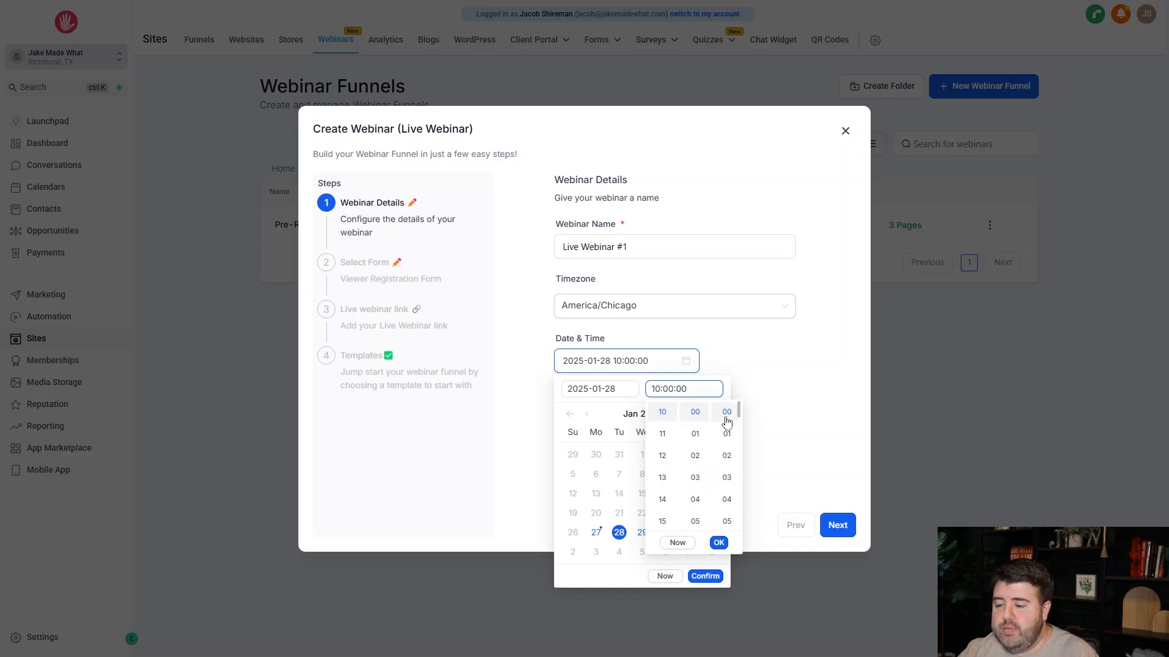
left_click(718, 543)
left_click(705, 575)
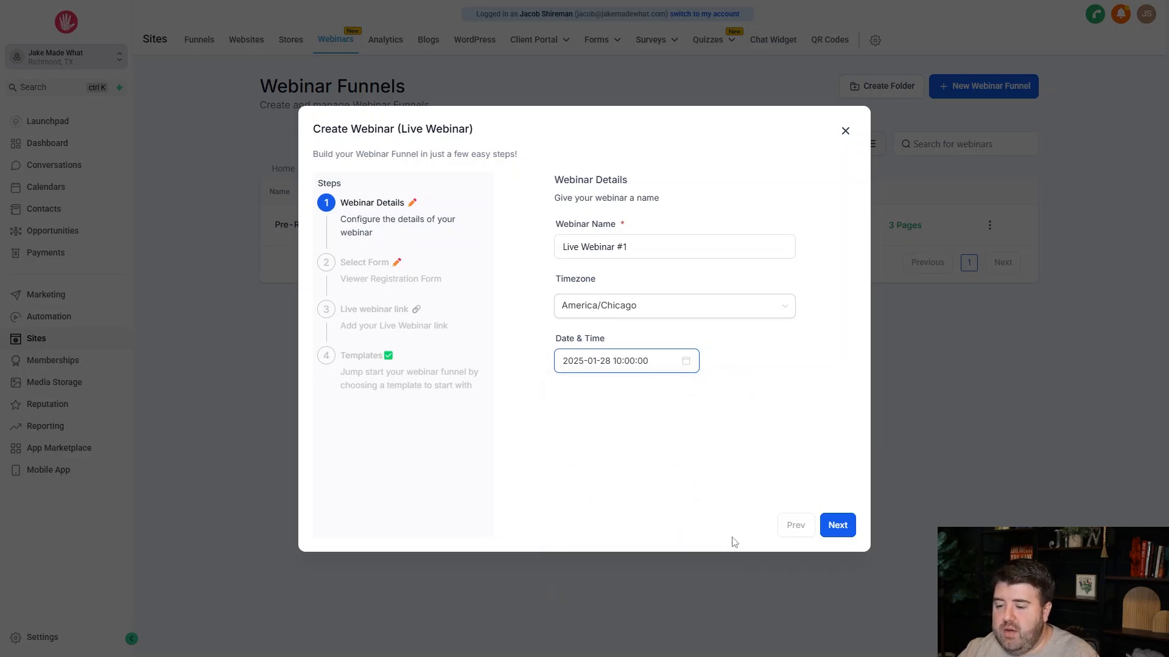
left_click(828, 524)
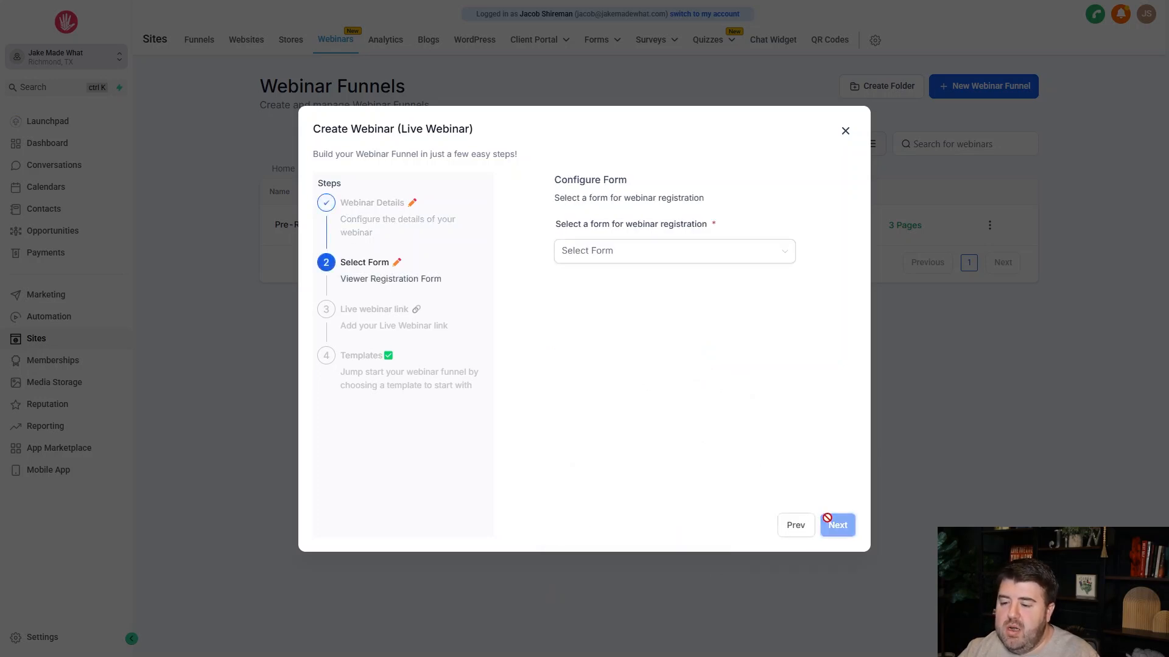
Select the "Newsletter Sign Up" form for webinar registration and continue to the live link setup.
left_click(590, 258)
left_click(593, 277)
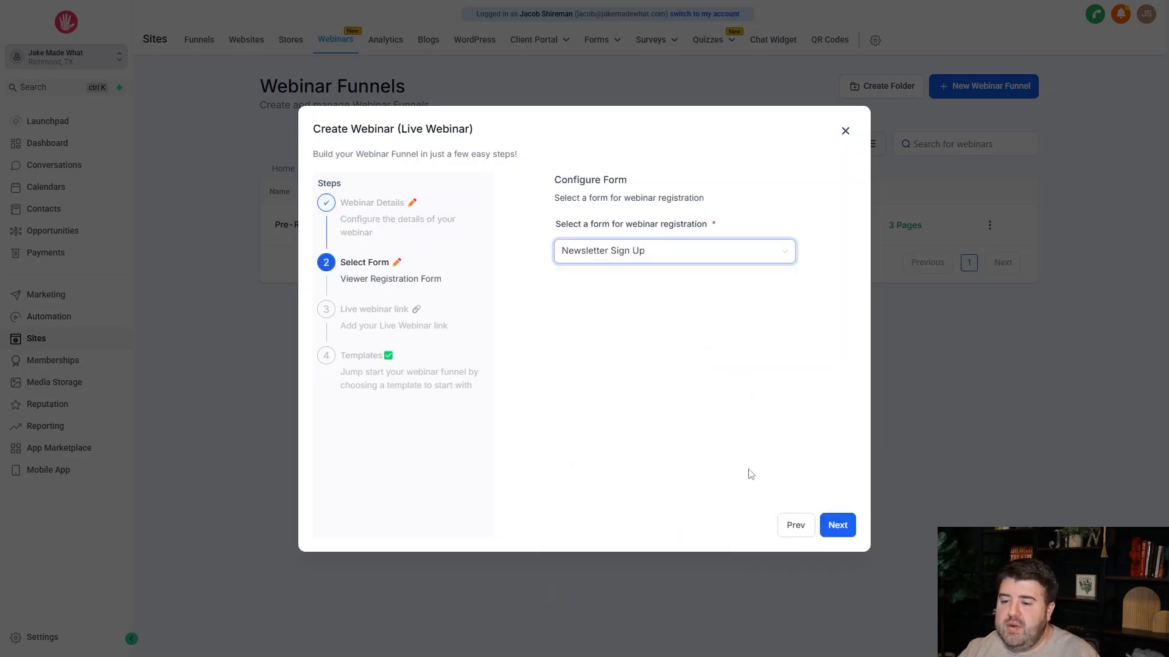
left_click(834, 527)
left_click(627, 245)
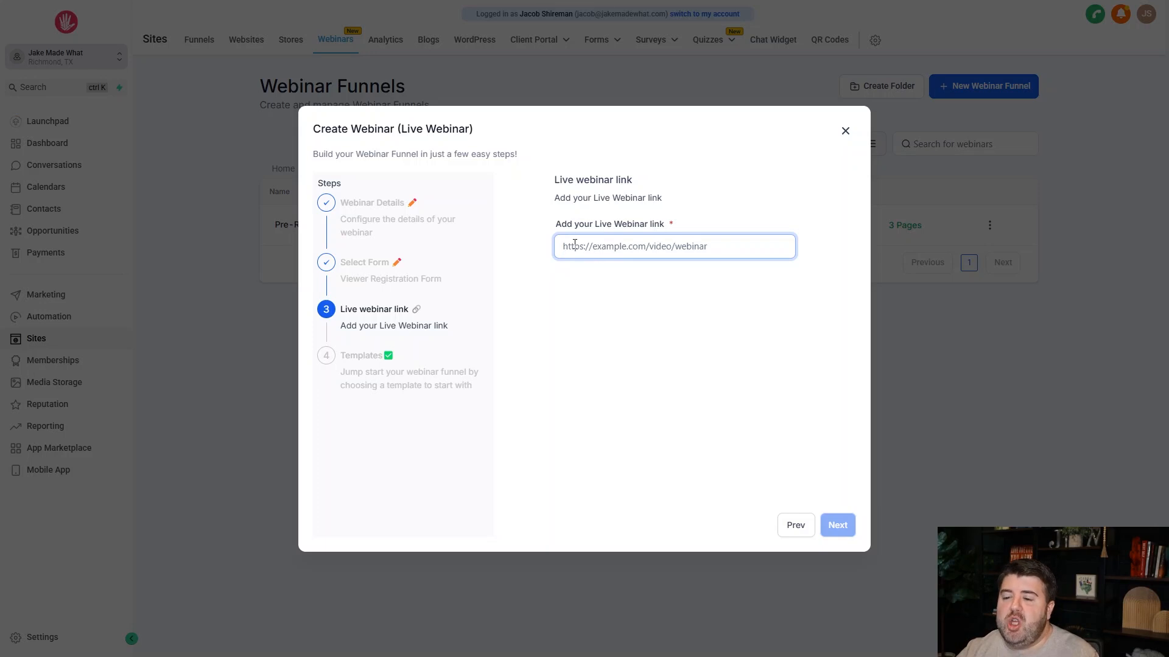
type("https://zoom.com/")
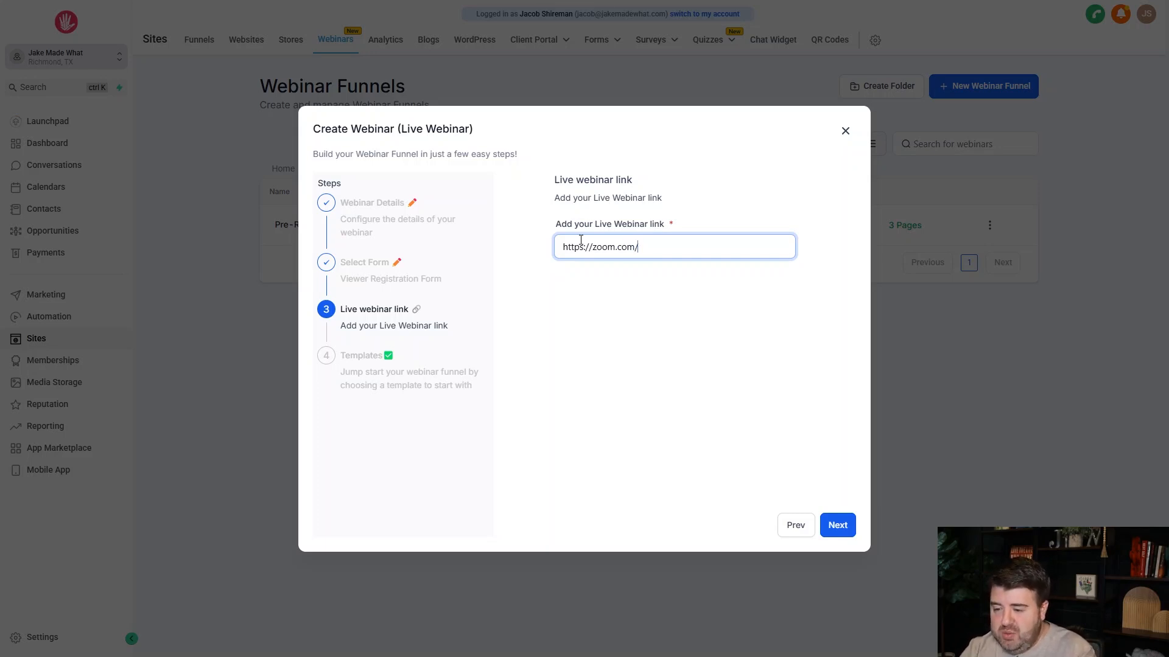
type("asdfjk")
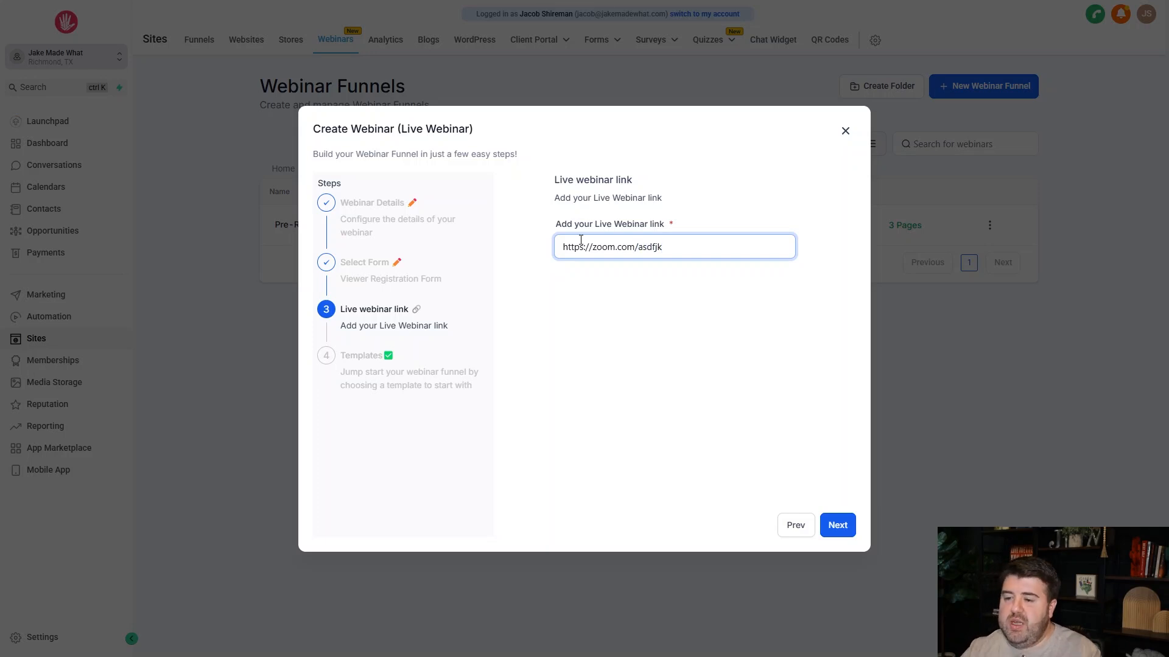
Choose the E-Commerce Marketing template and create the live webinar funnel.
left_click(832, 524)
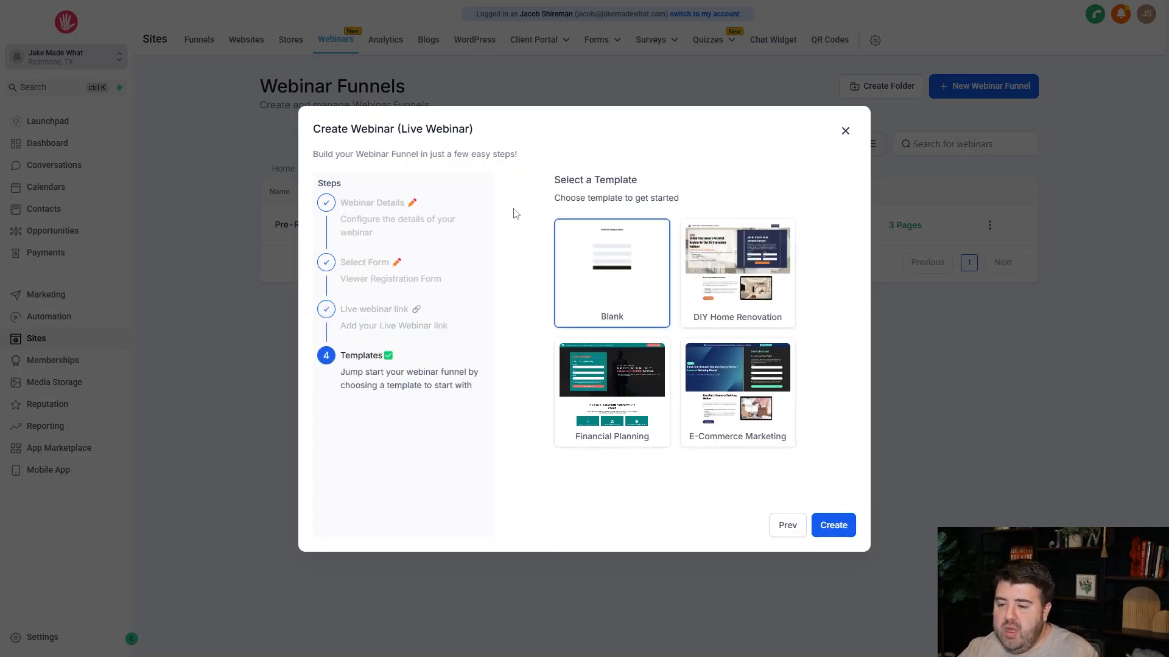
left_click(762, 412)
left_click(821, 529)
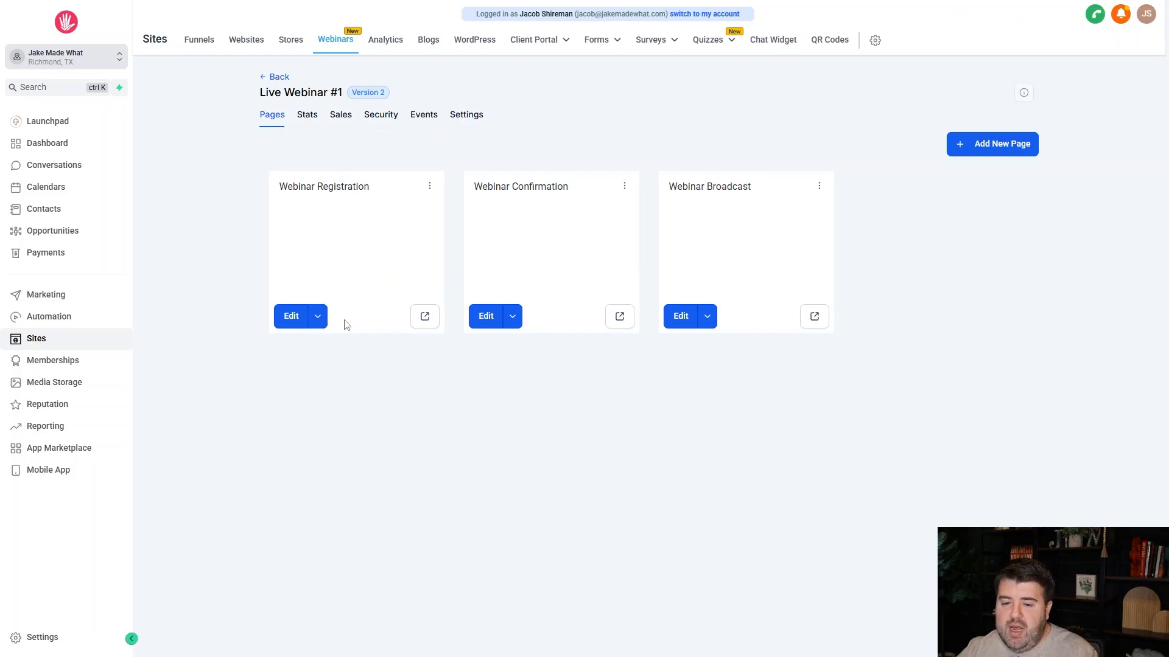
Preview the Webinar Registration page and highlight its opening headline and event date text.
left_click(424, 317)
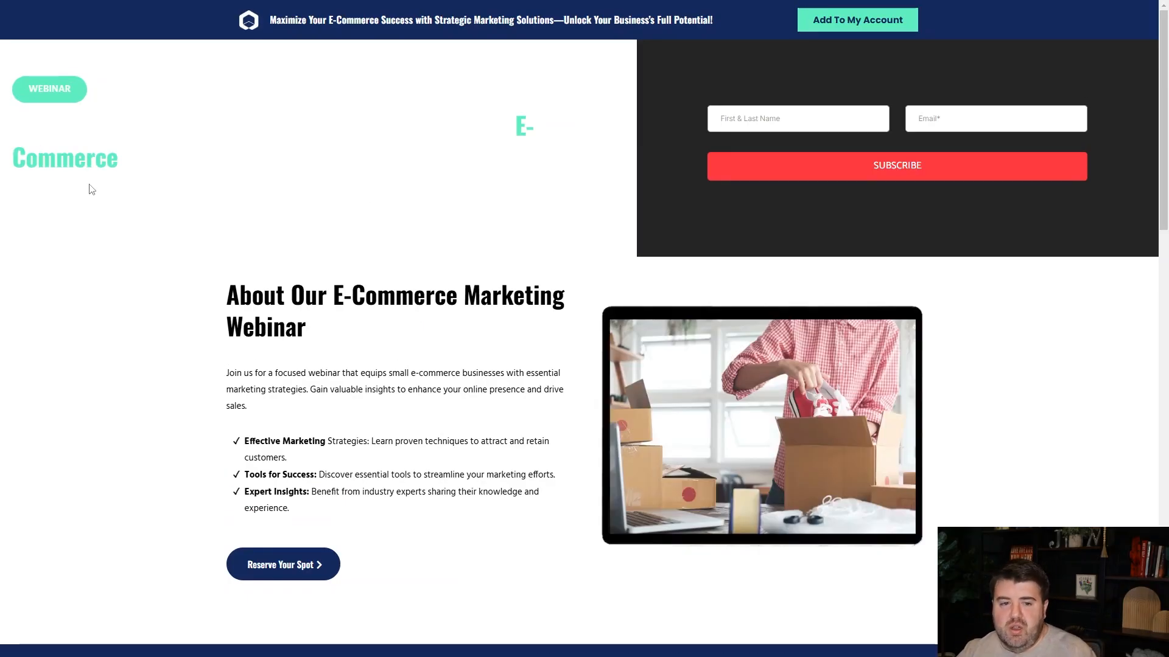
scroll(547, 112, "down", 5)
scroll(546, 113, "down", 5)
scroll(545, 115, "up", 10)
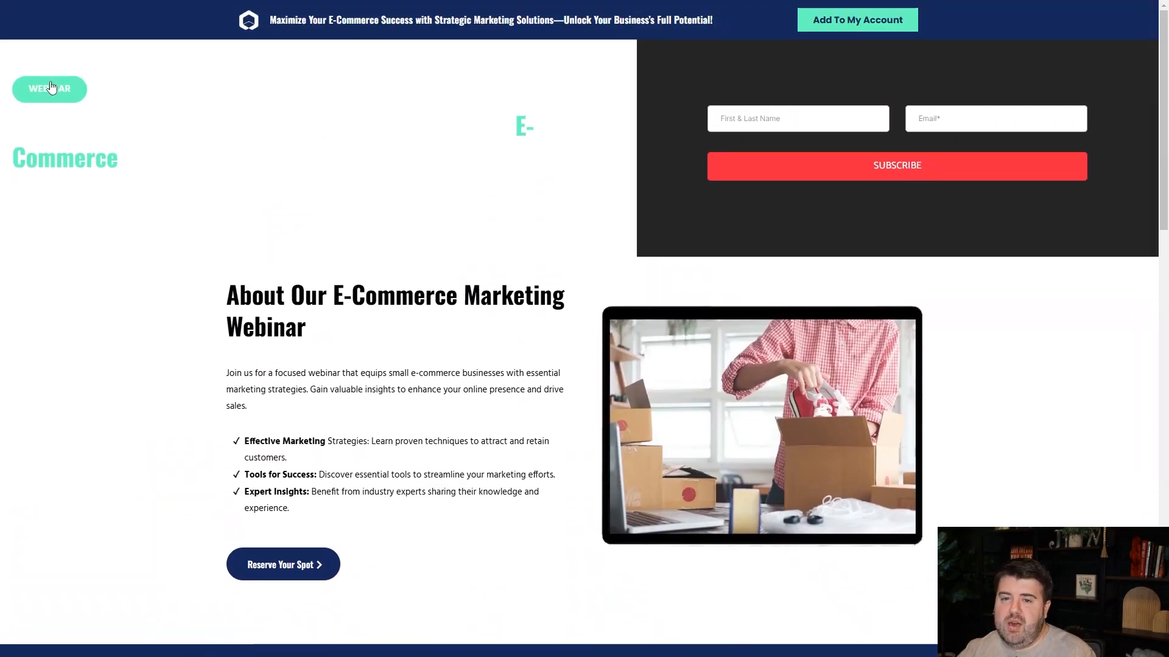
left_click_drag(24, 52, 602, 198)
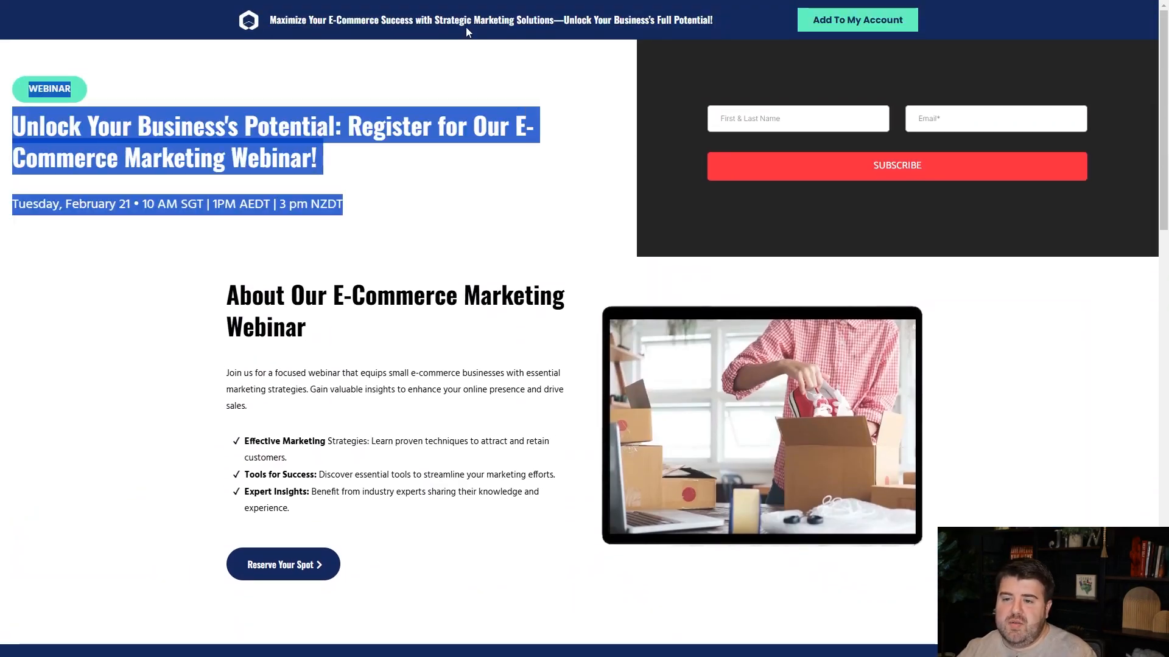
Examine the registration page's webinar description, host section, three-part journey block and closing call to action.
scroll(419, 150, "down", 4)
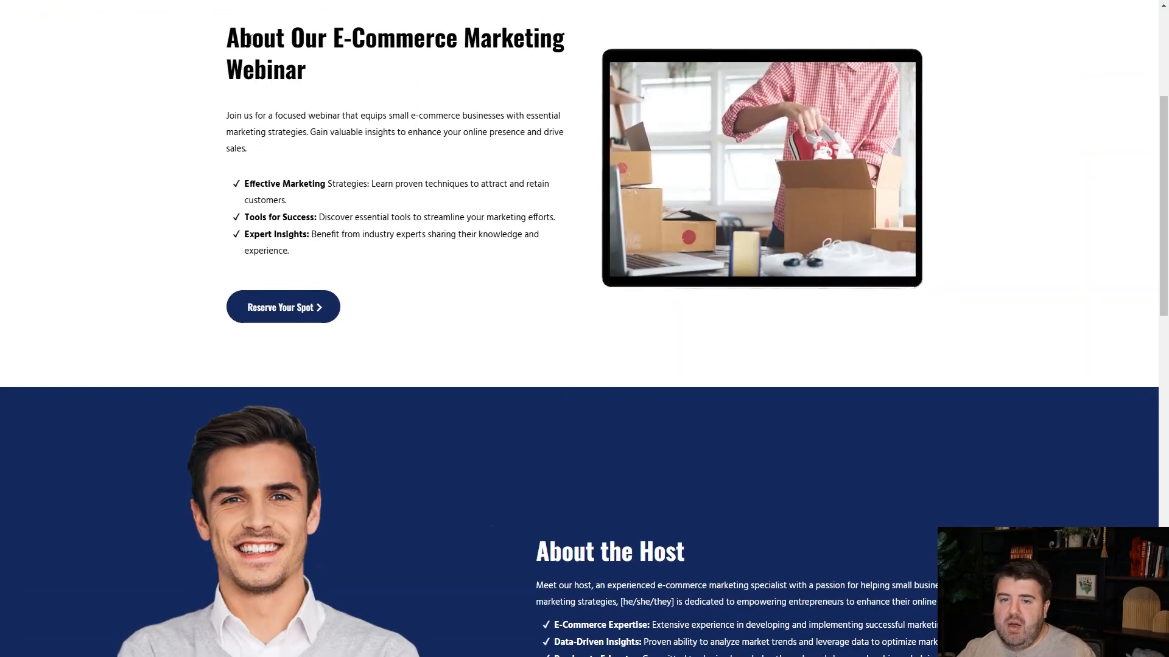
scroll(416, 95, "down", 3)
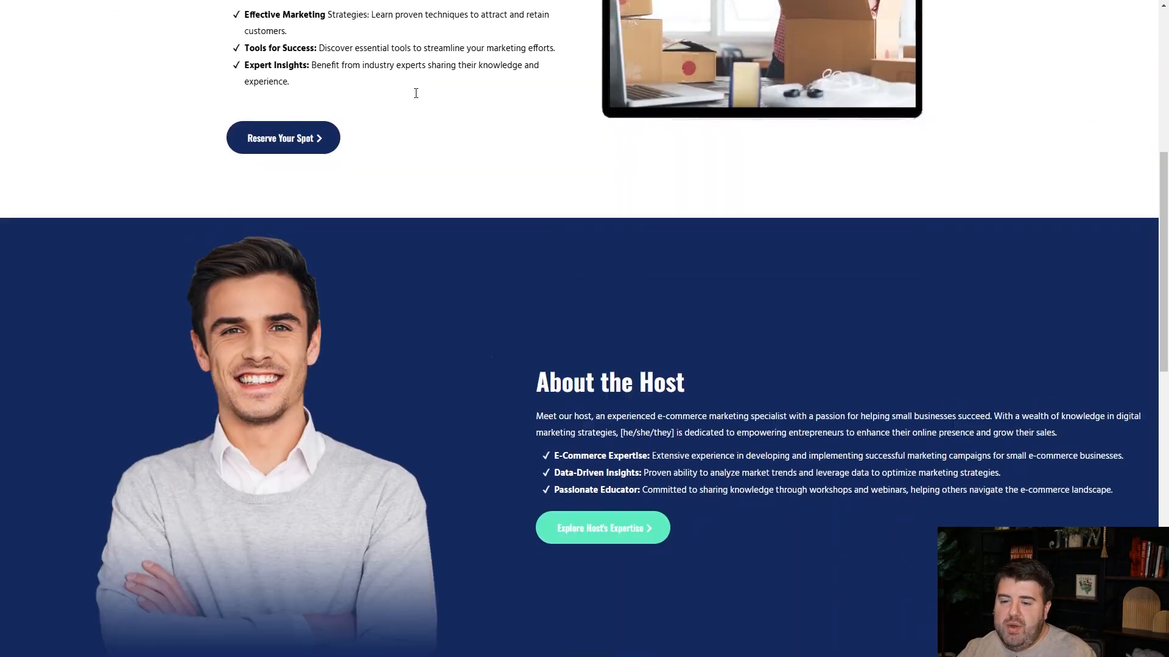
scroll(416, 94, "down", 4)
scroll(670, 183, "down", 7)
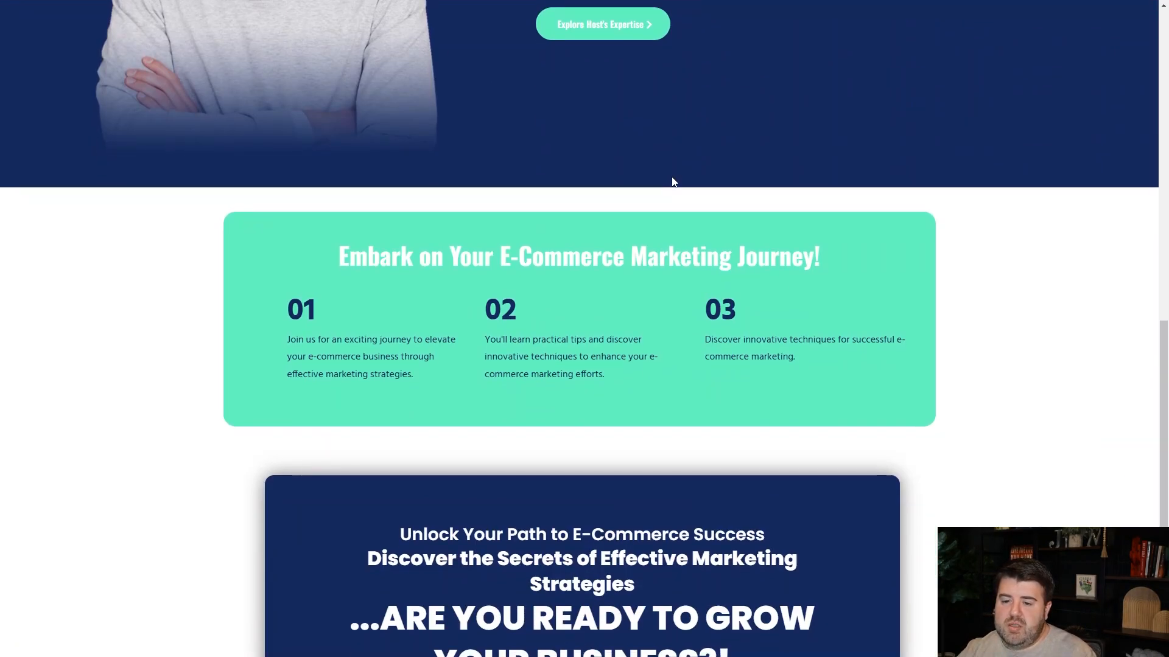
scroll(669, 174, "up", 7)
scroll(608, 177, "up", 2)
scroll(530, 179, "down", 8)
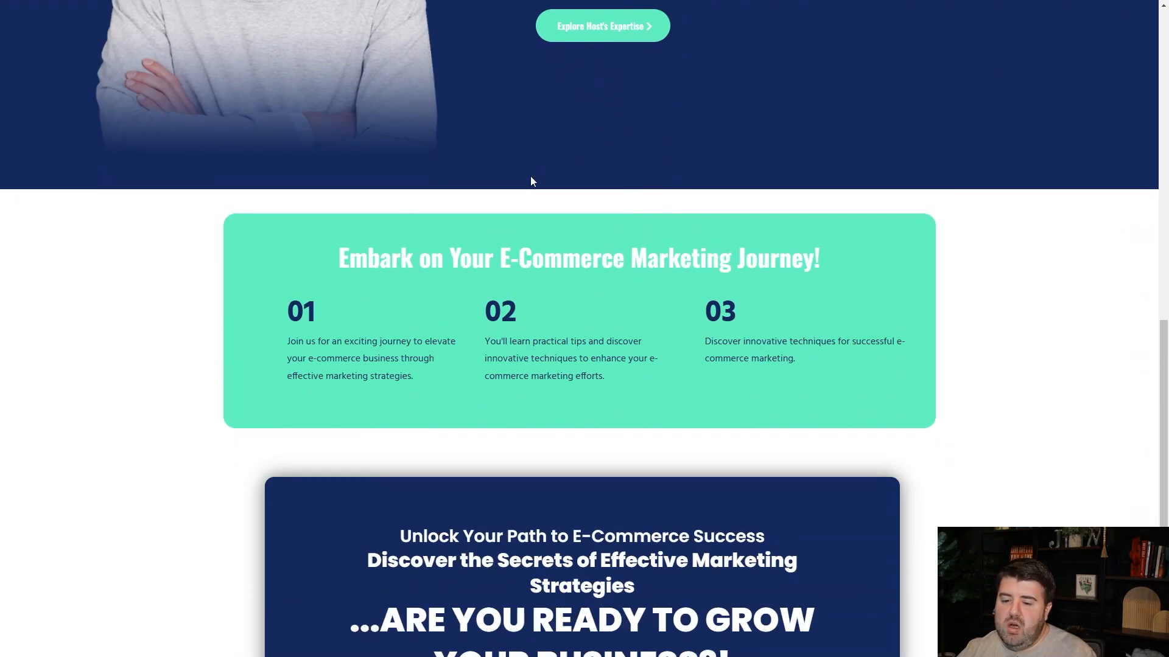
scroll(703, 157, "down", 3)
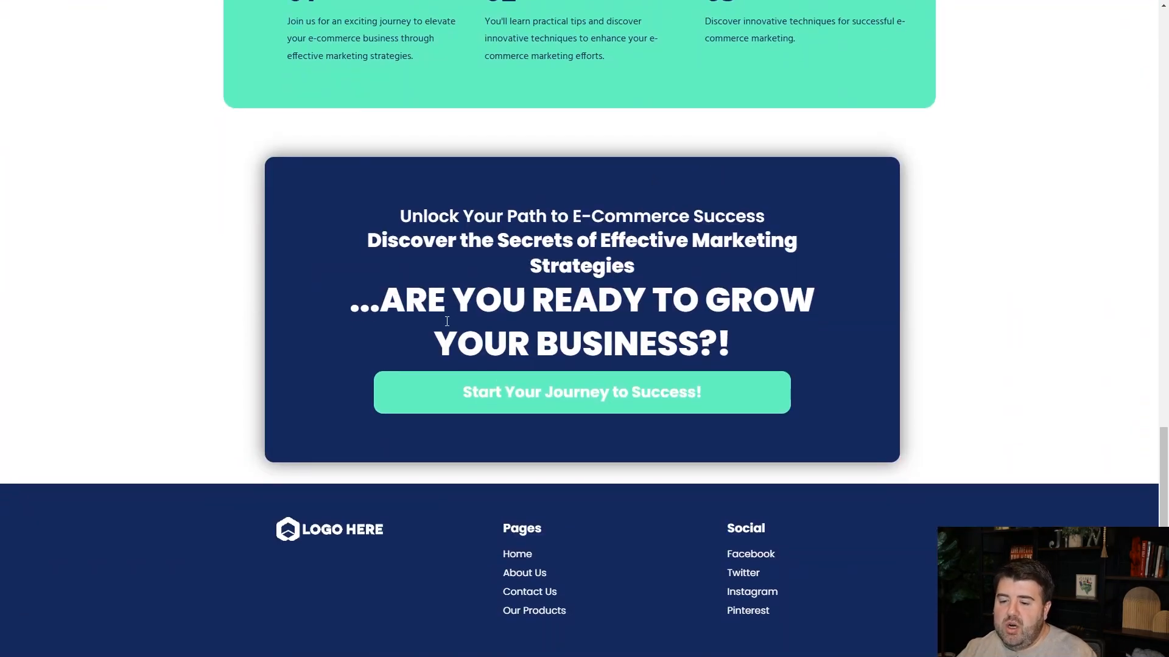
Highlight the closing call-to-action headlines to read them, and go back to the start of the registration page.
left_click_drag(386, 230, 784, 336)
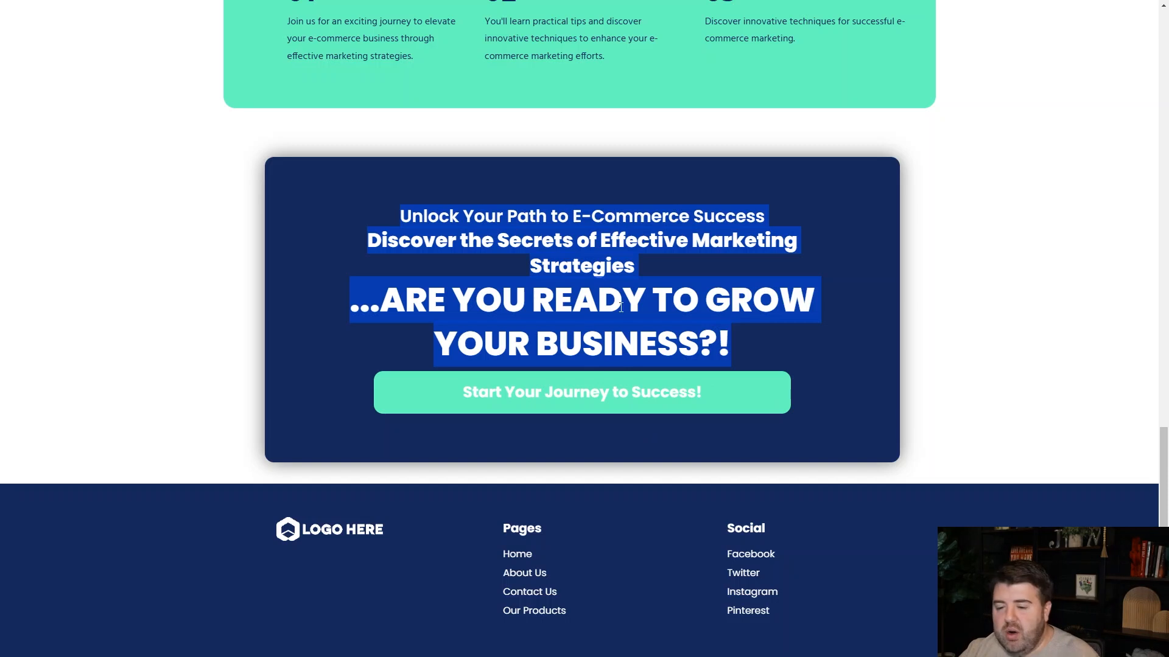
left_click(530, 229)
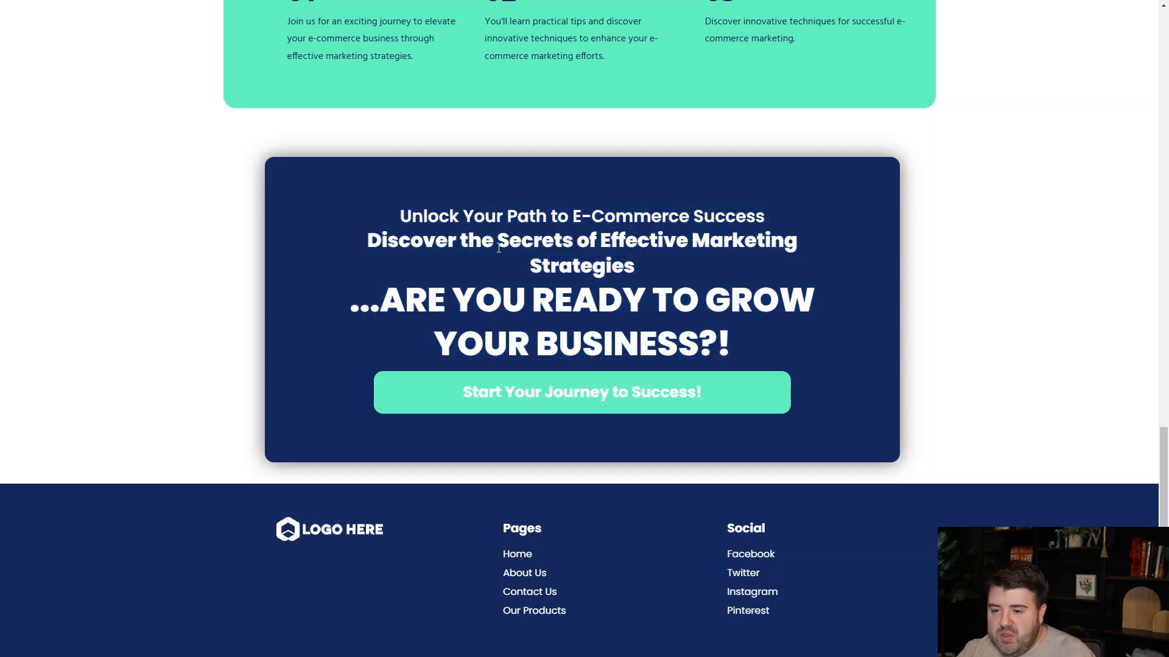
left_click_drag(657, 268, 370, 221)
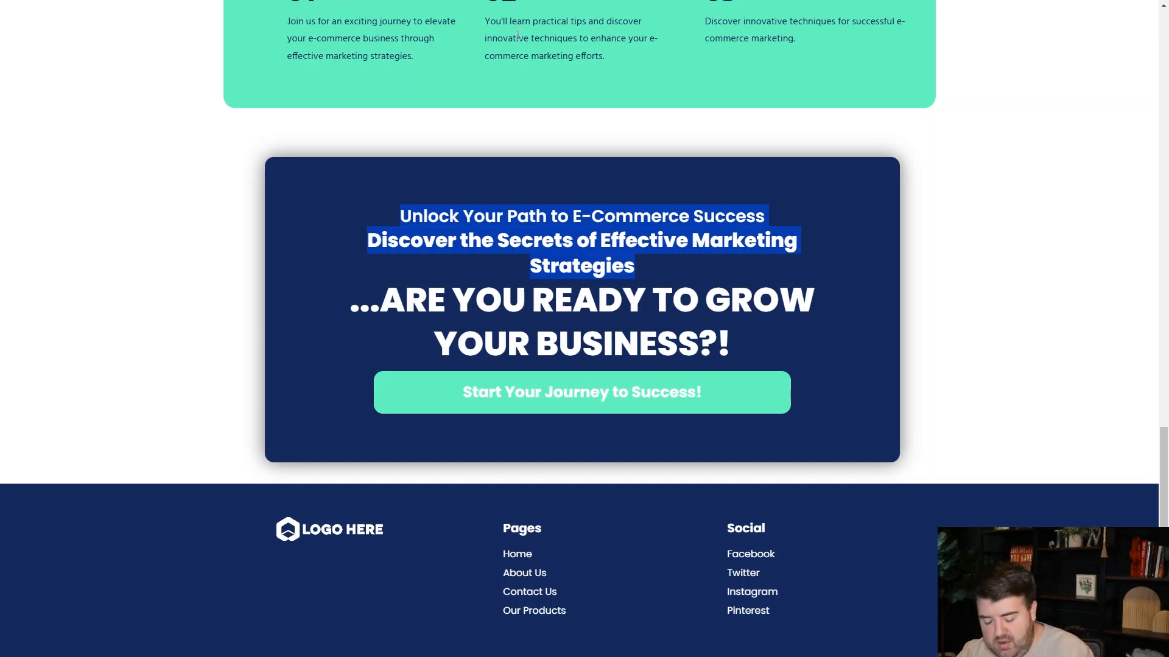
scroll(518, 32, "up", 10)
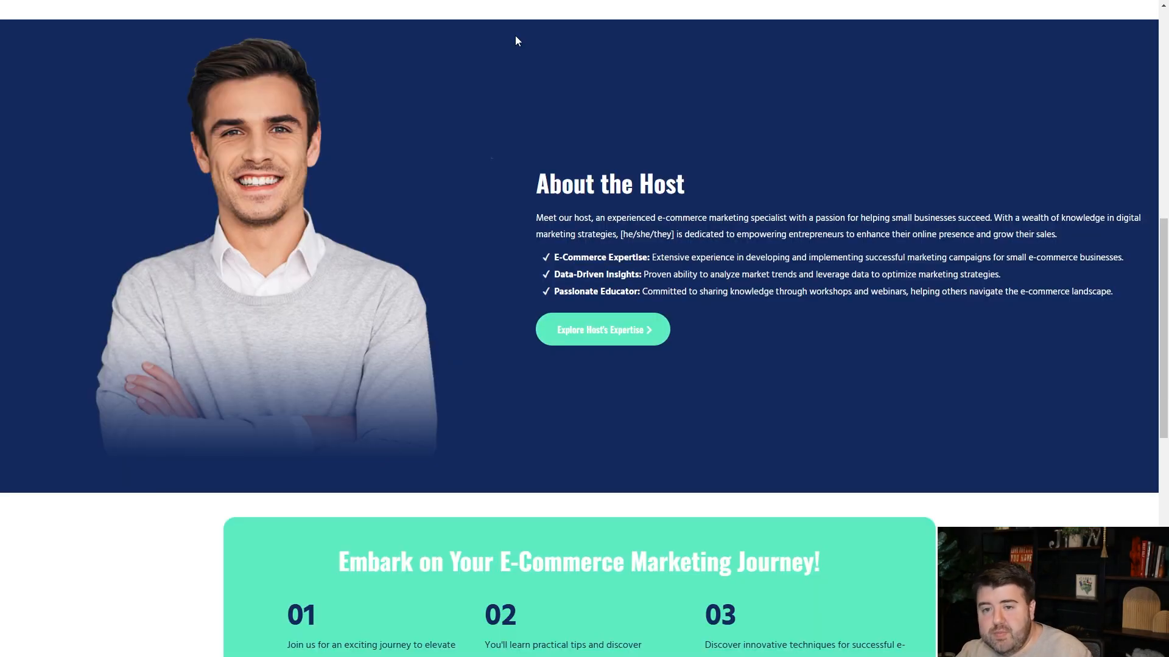
scroll(457, 3, "up", 10)
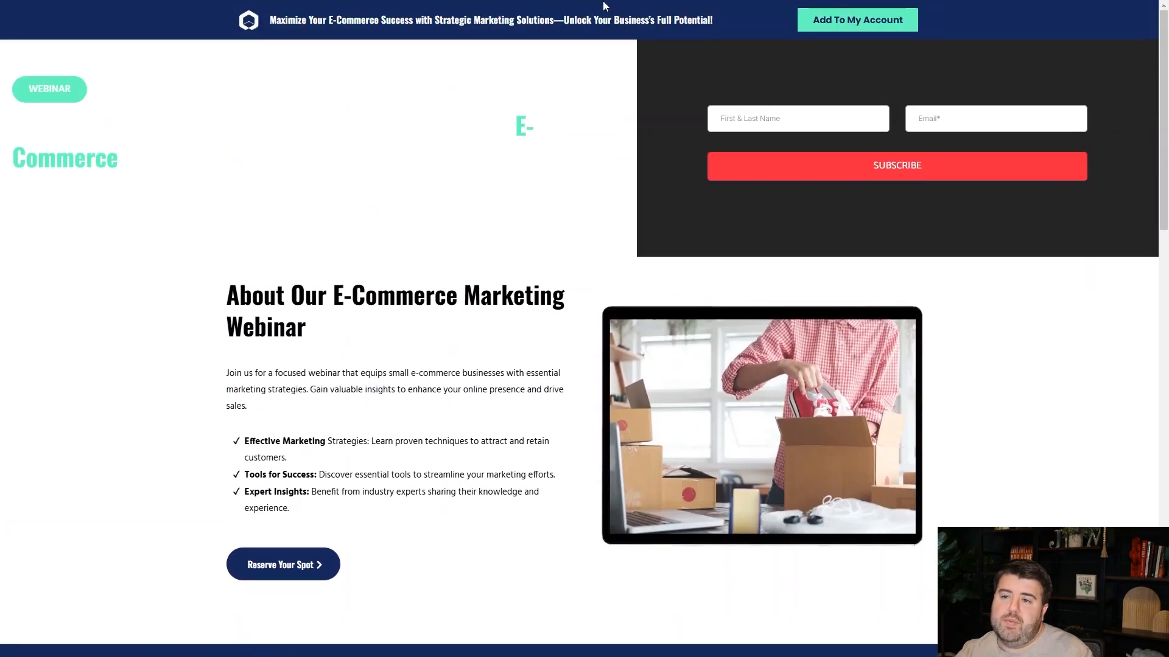
Leave the page preview and return to the list of webinar funnels.
mouse_move(681, 0)
left_click(583, 42)
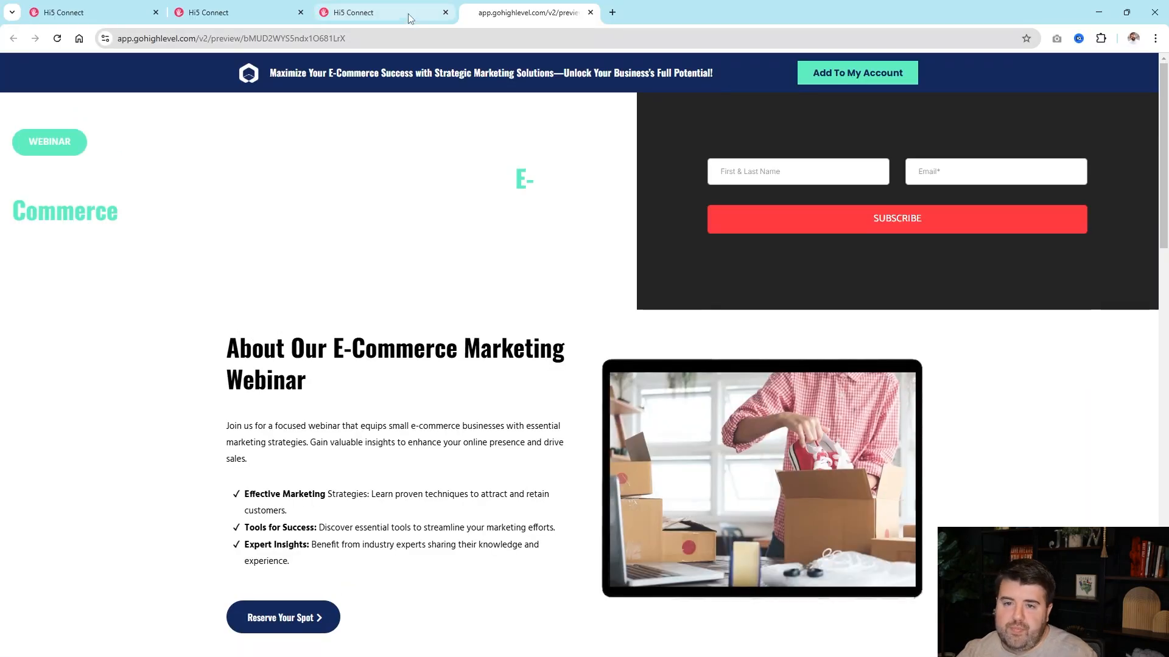
left_click(377, 13)
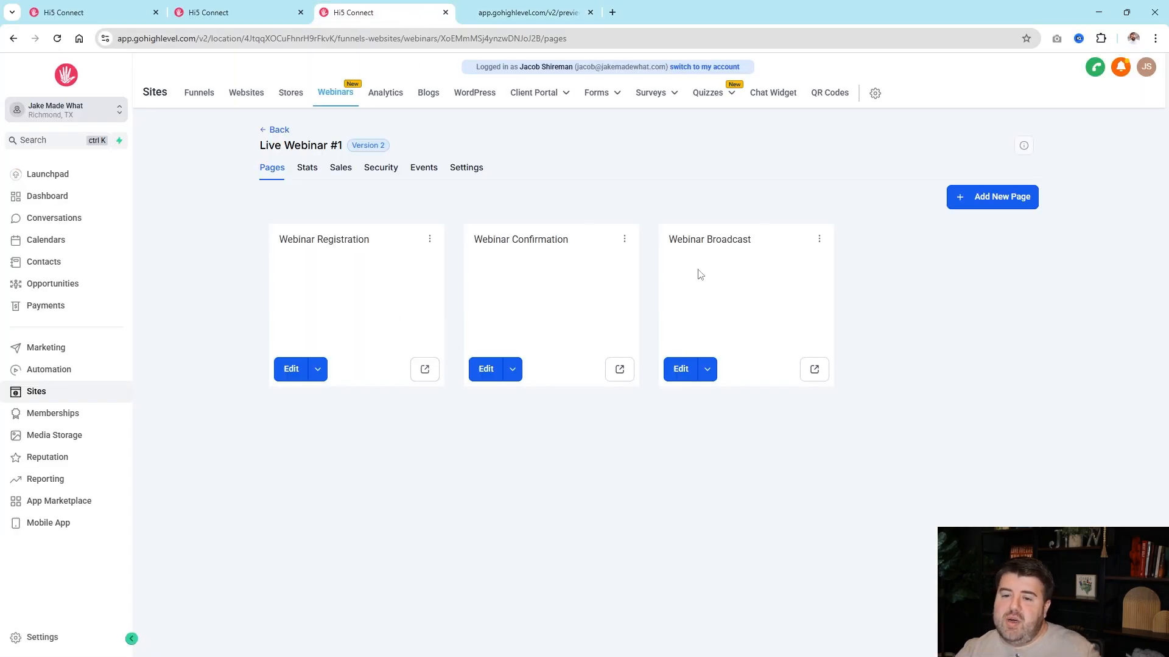
left_click(327, 98)
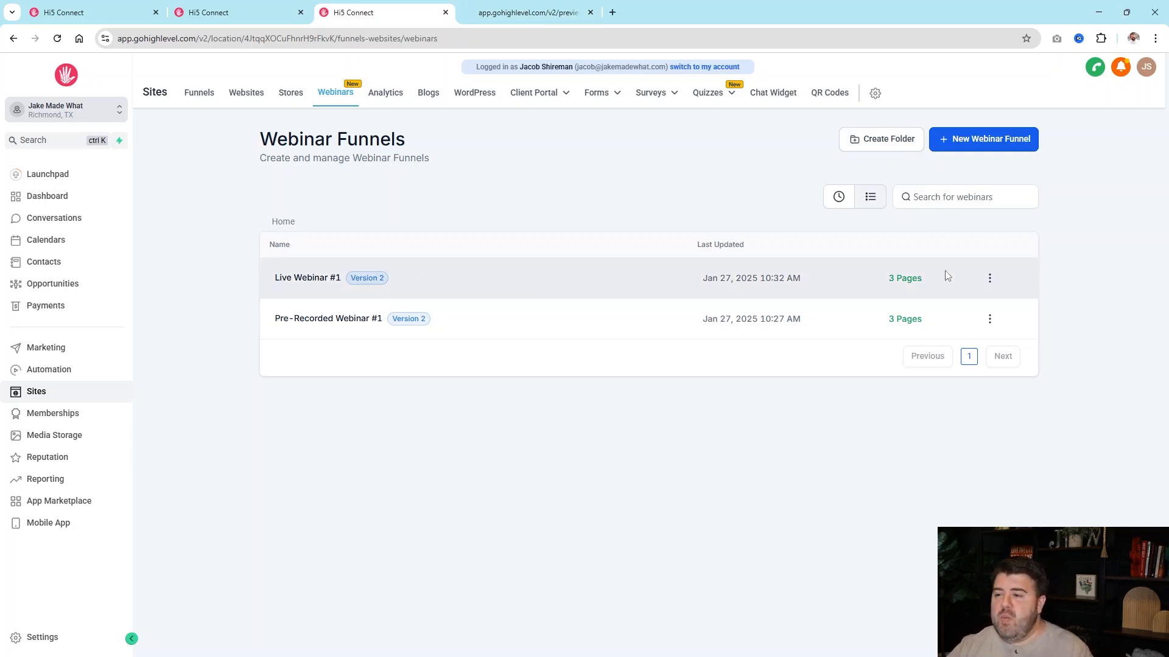
Review the edit settings of Live Webinar #1, including its workflow recipe and guest registrations, and return to the list.
left_click(990, 279)
left_click(983, 191)
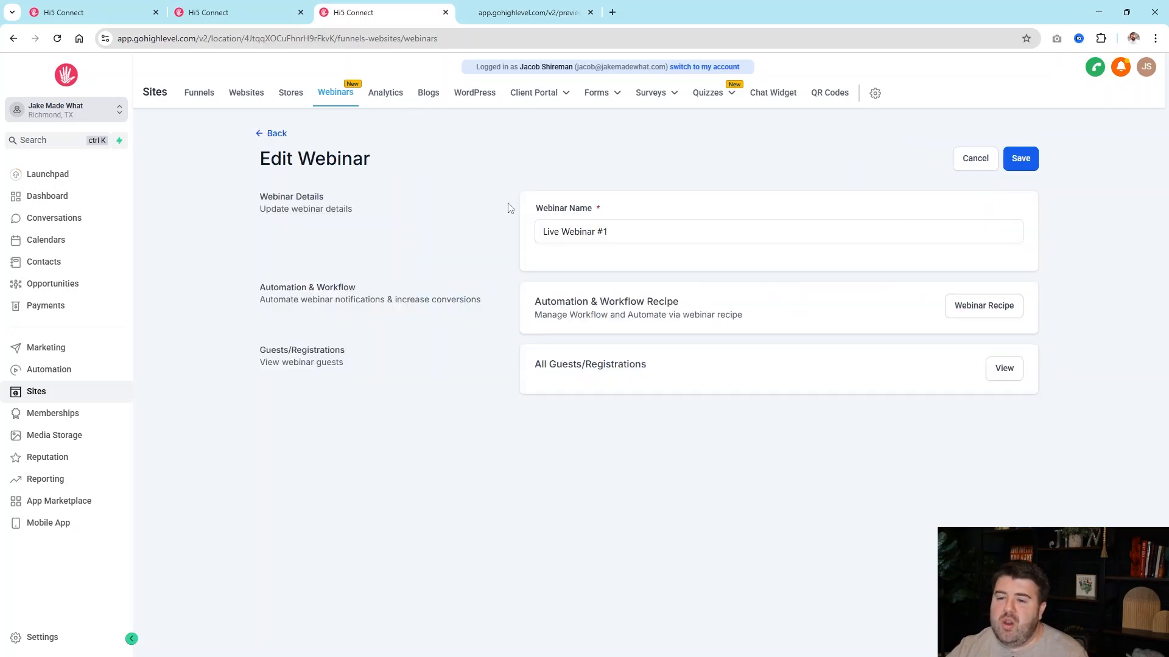
left_click(272, 134)
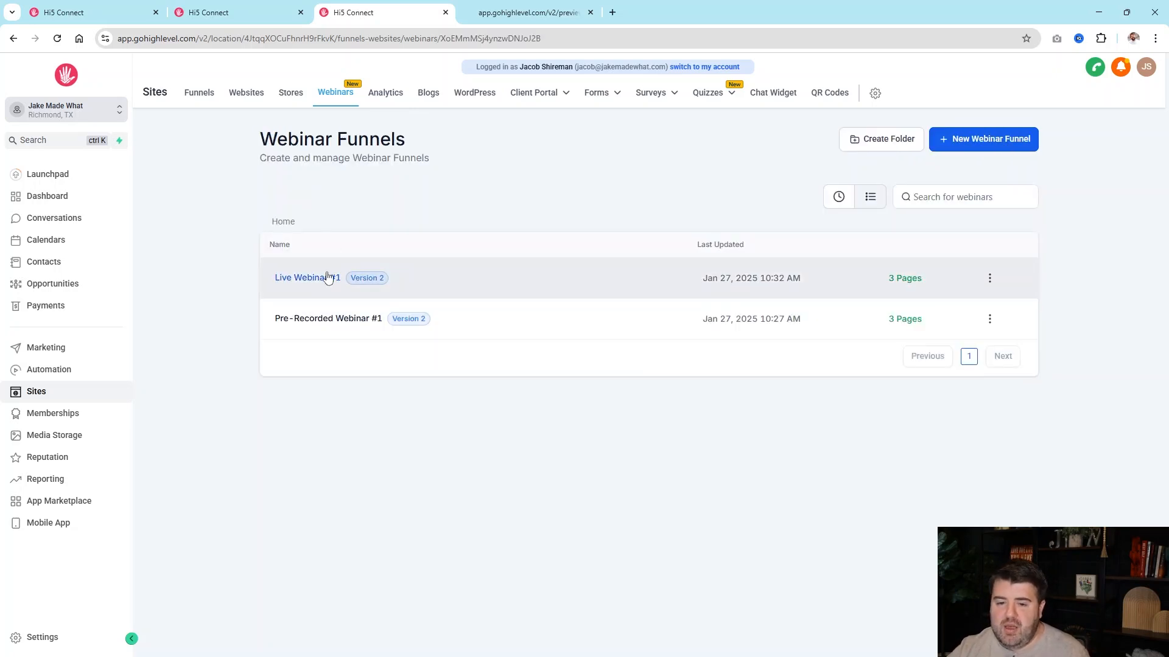
Open Live Webinar #1 and view its page statistics.
left_click(326, 277)
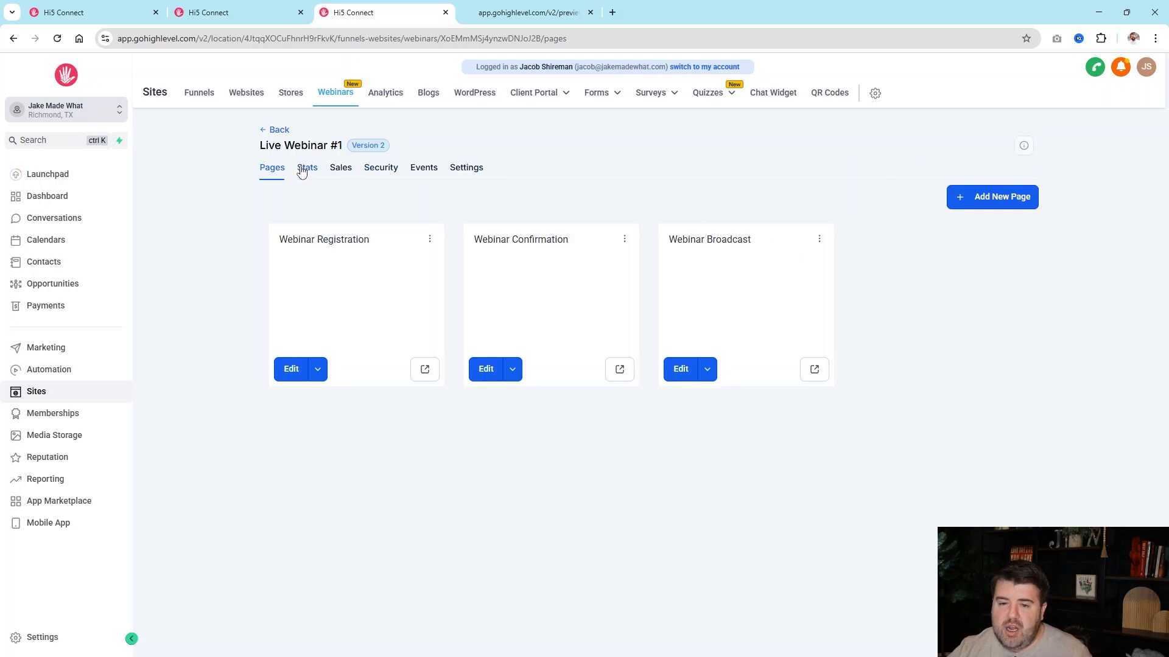
left_click(306, 168)
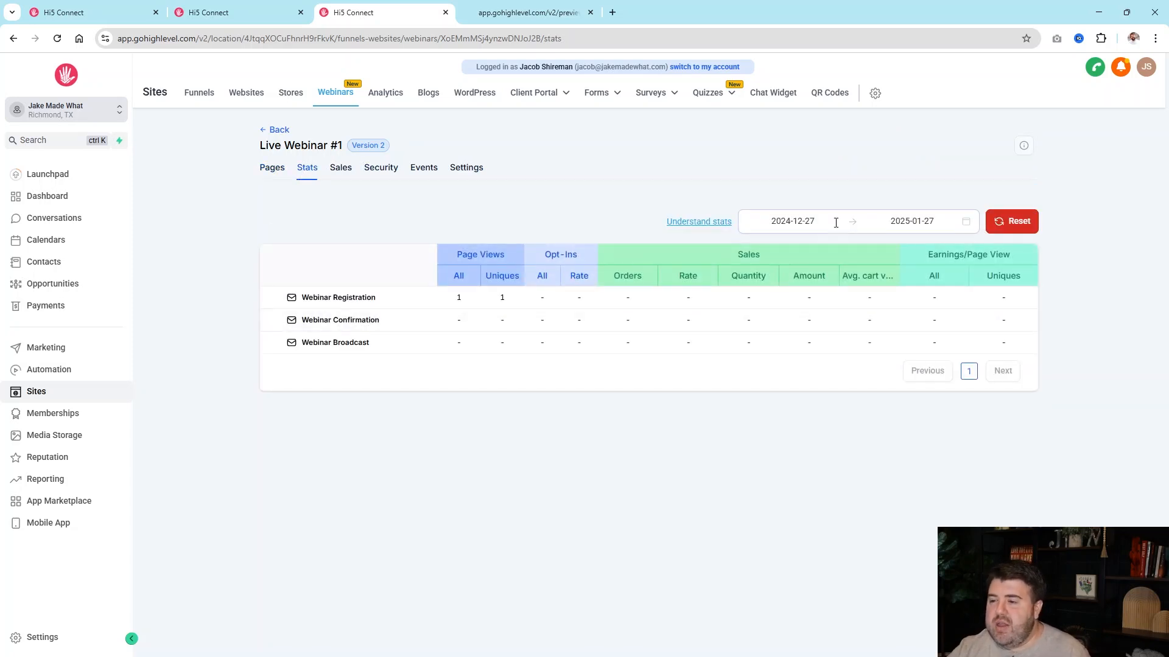